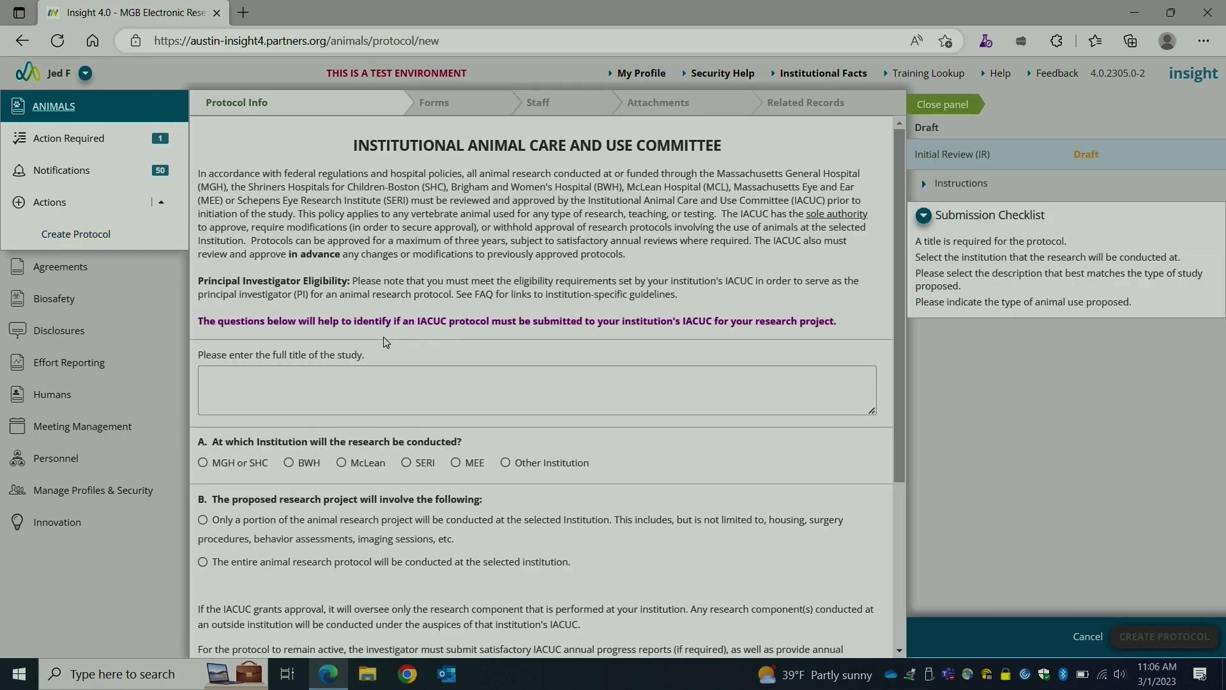
# - Enter "Title" as the full title of the study
pyautogui.click(500, 386)
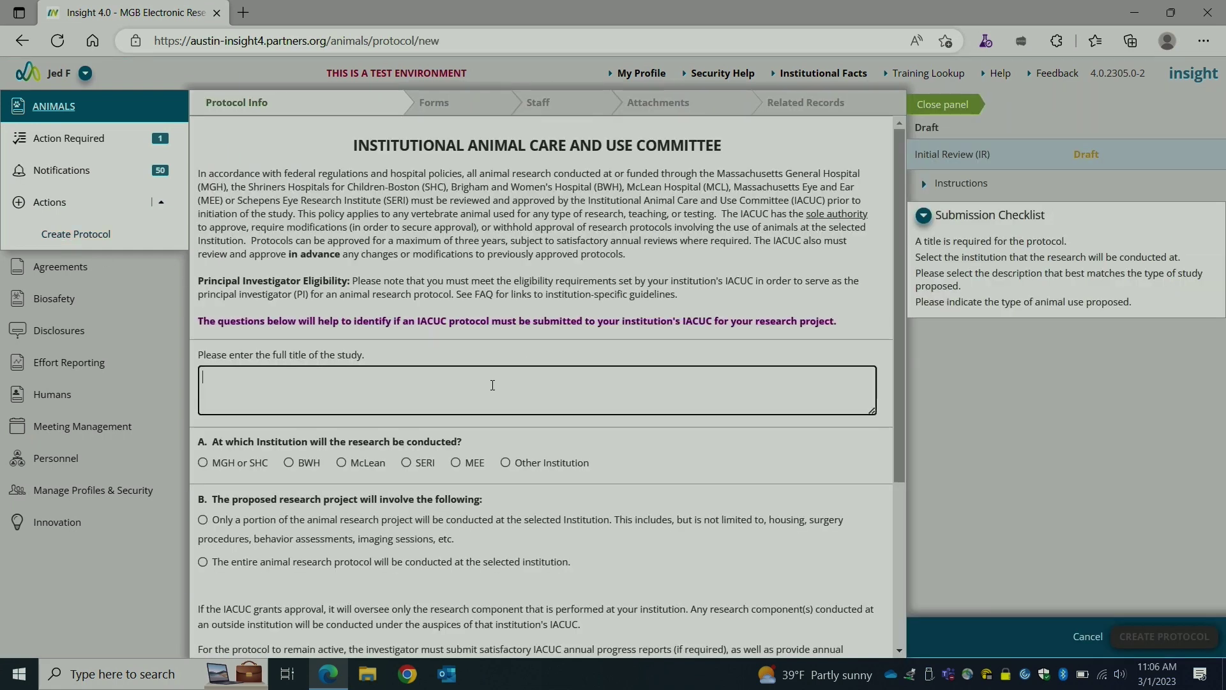
pyautogui.scroll(-1, 504, 383)
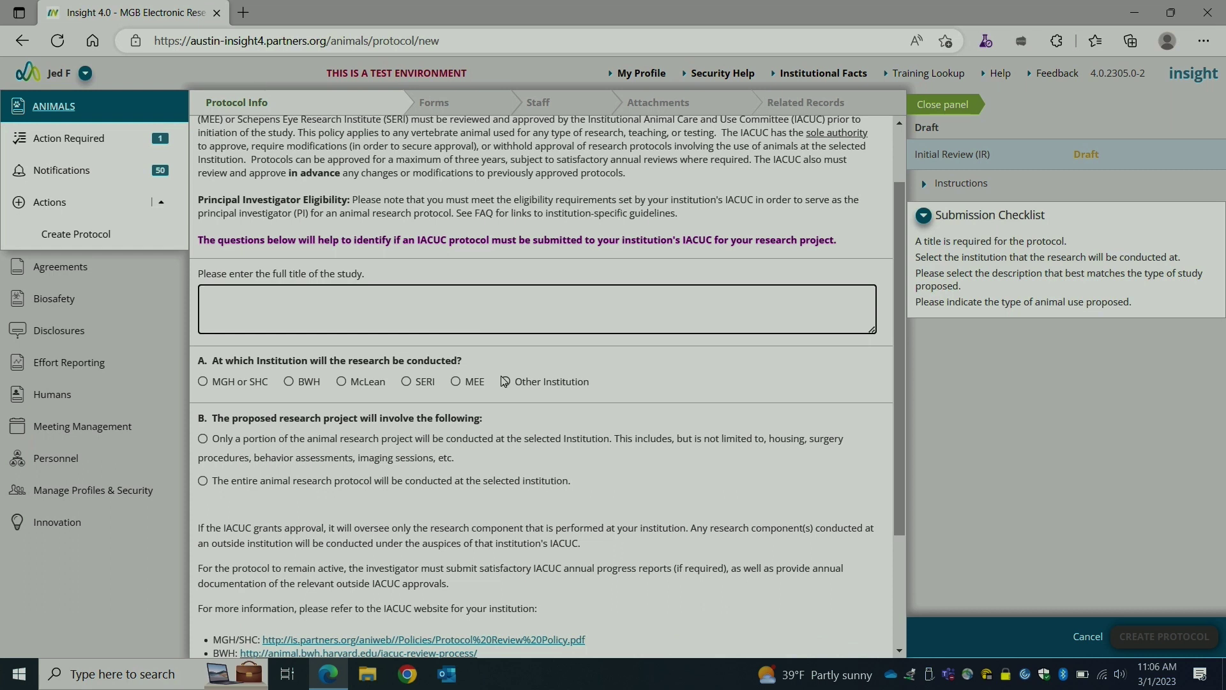
pyautogui.write('Title')
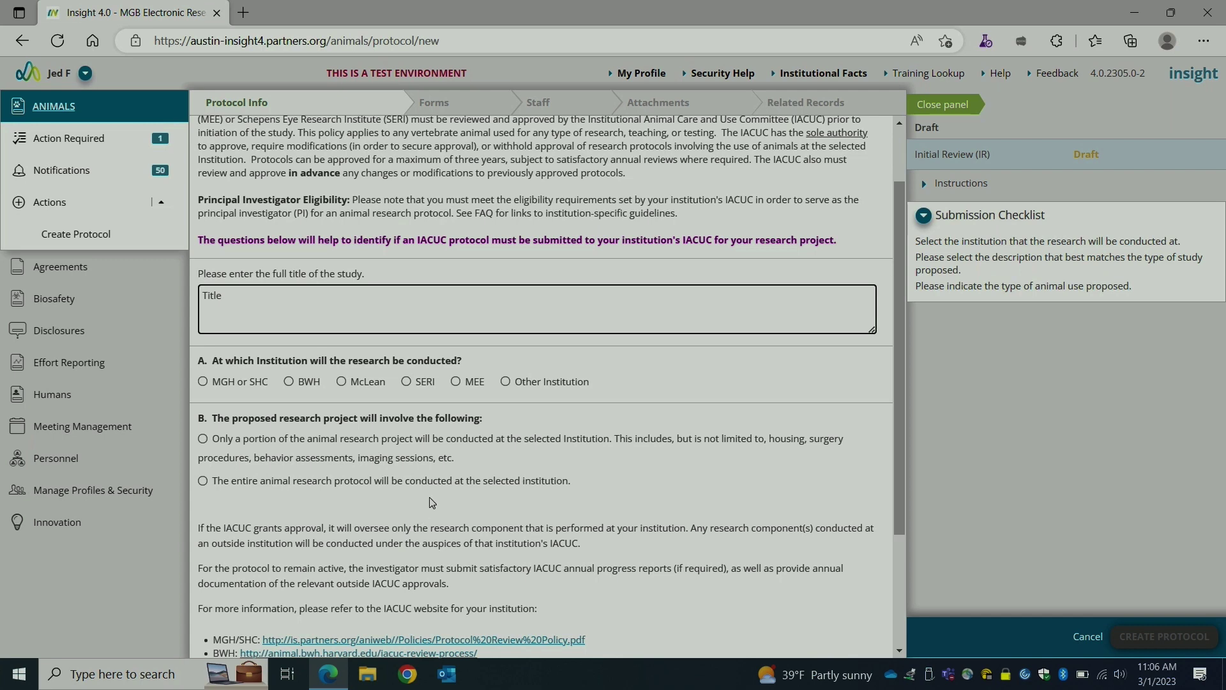
# - Create the protocol with MGH or SHC as institution, the entire research protocol conducted at the selected institution, and use of any live animal
pyautogui.scroll(-1, 450, 488)
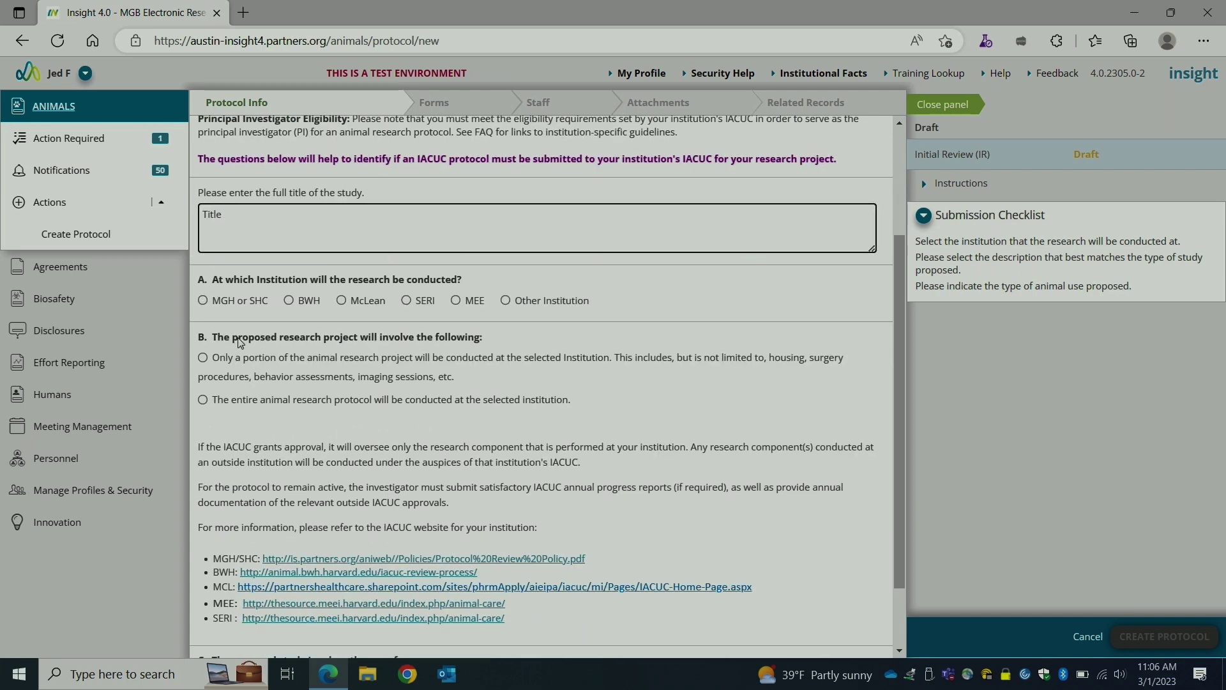
pyautogui.click(203, 300)
pyautogui.click(202, 357)
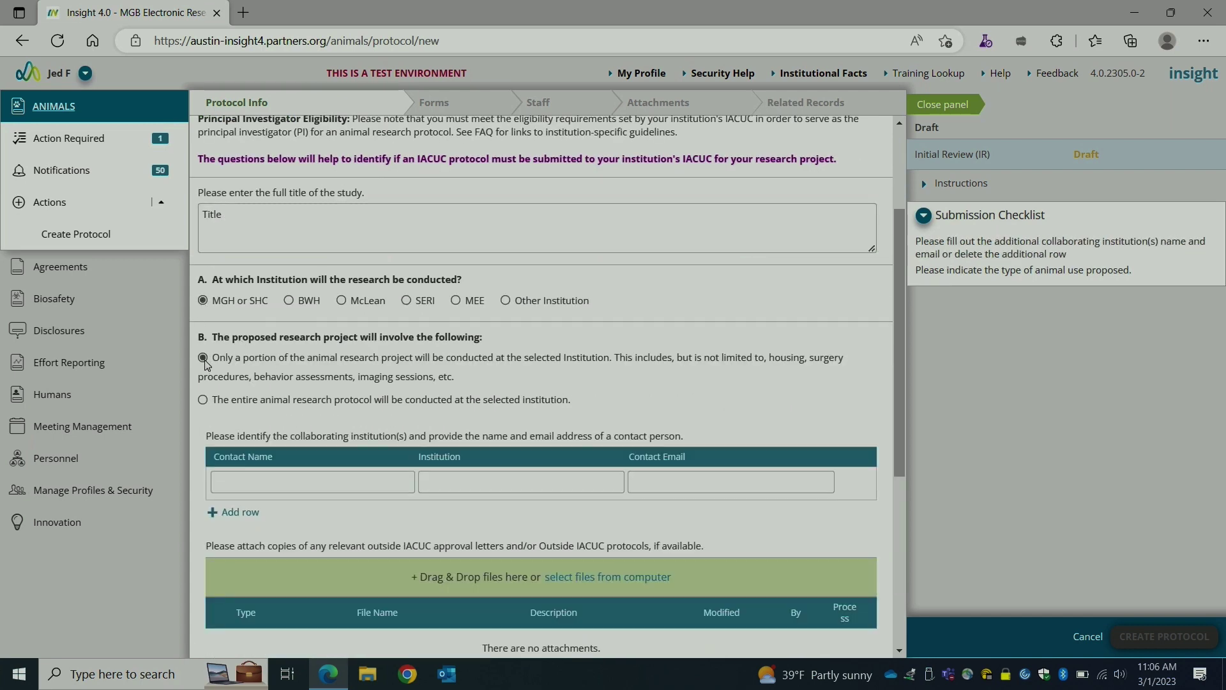
pyautogui.scroll(-1, 201, 345)
pyautogui.click(203, 318)
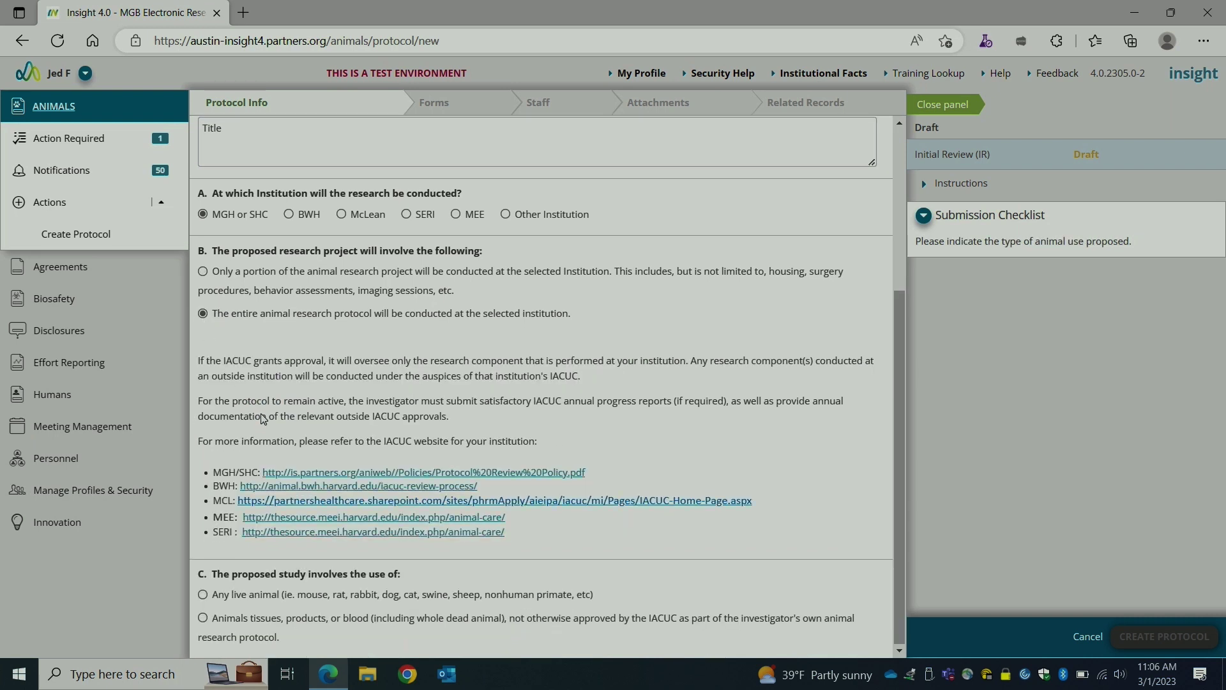
pyautogui.click(203, 596)
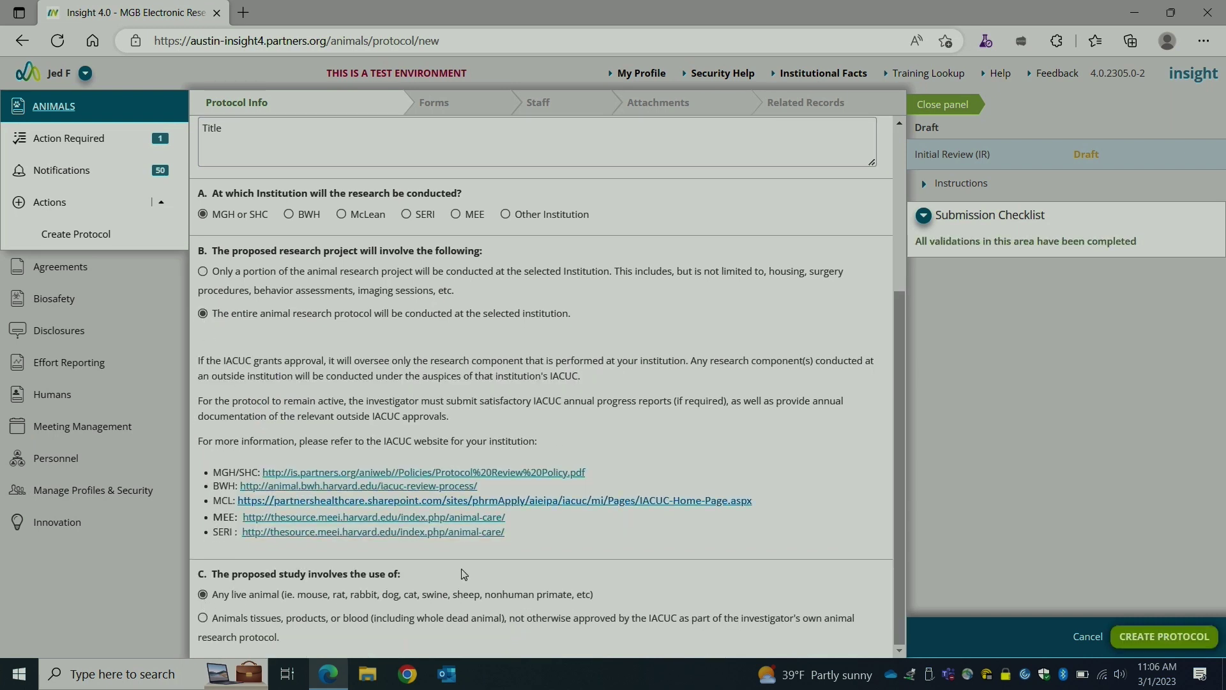
pyautogui.click(1158, 638)
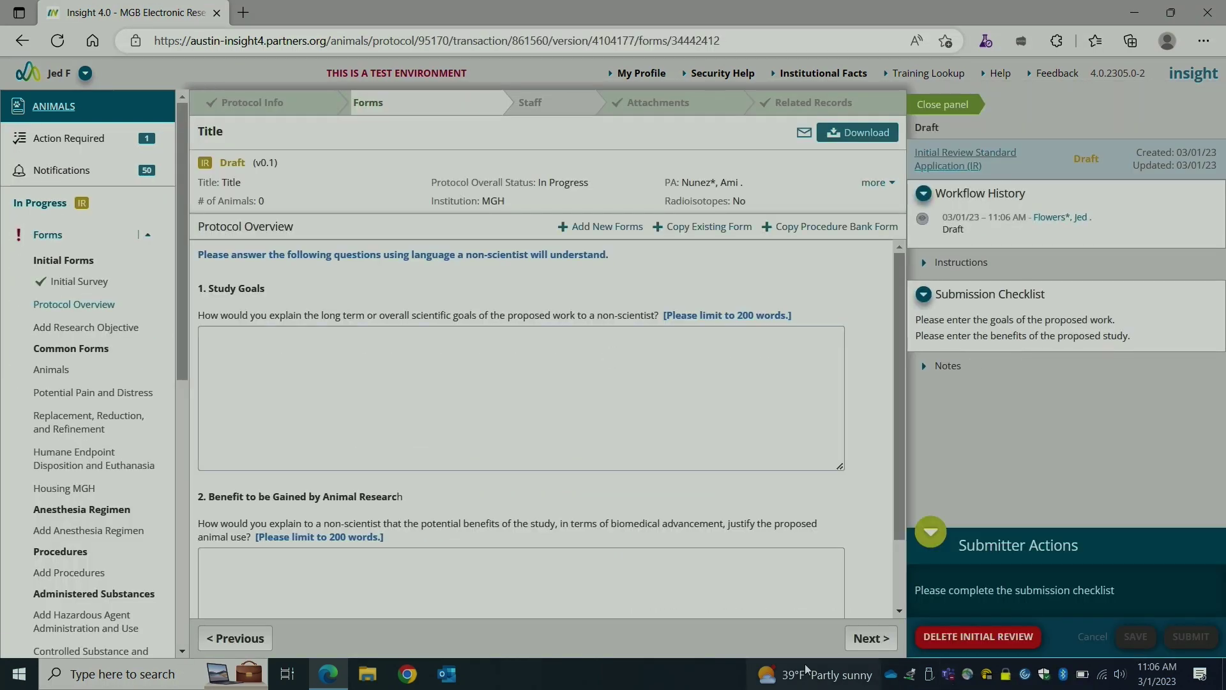
# - Enter "Tesomg" as the Study Goals answer in the Protocol Overview form and save the form
pyautogui.click(400, 397)
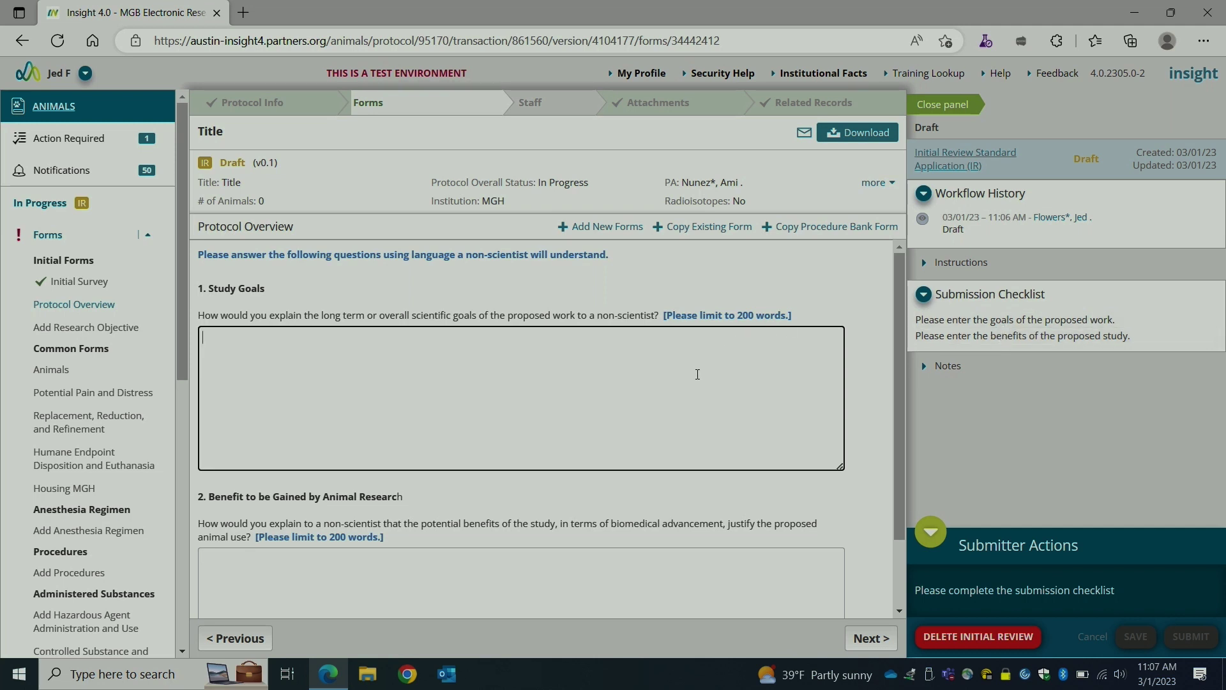
pyautogui.write('omg')
pyautogui.click(711, 483)
pyautogui.scroll(-1, 706, 487)
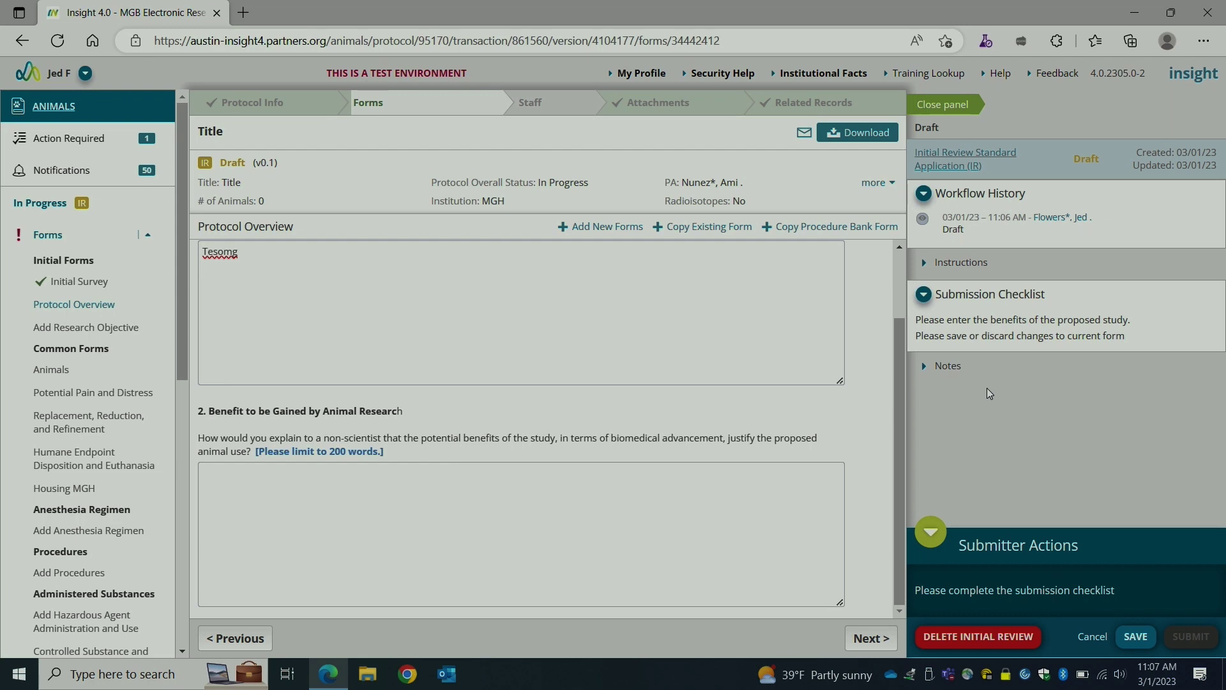
pyautogui.click(1139, 644)
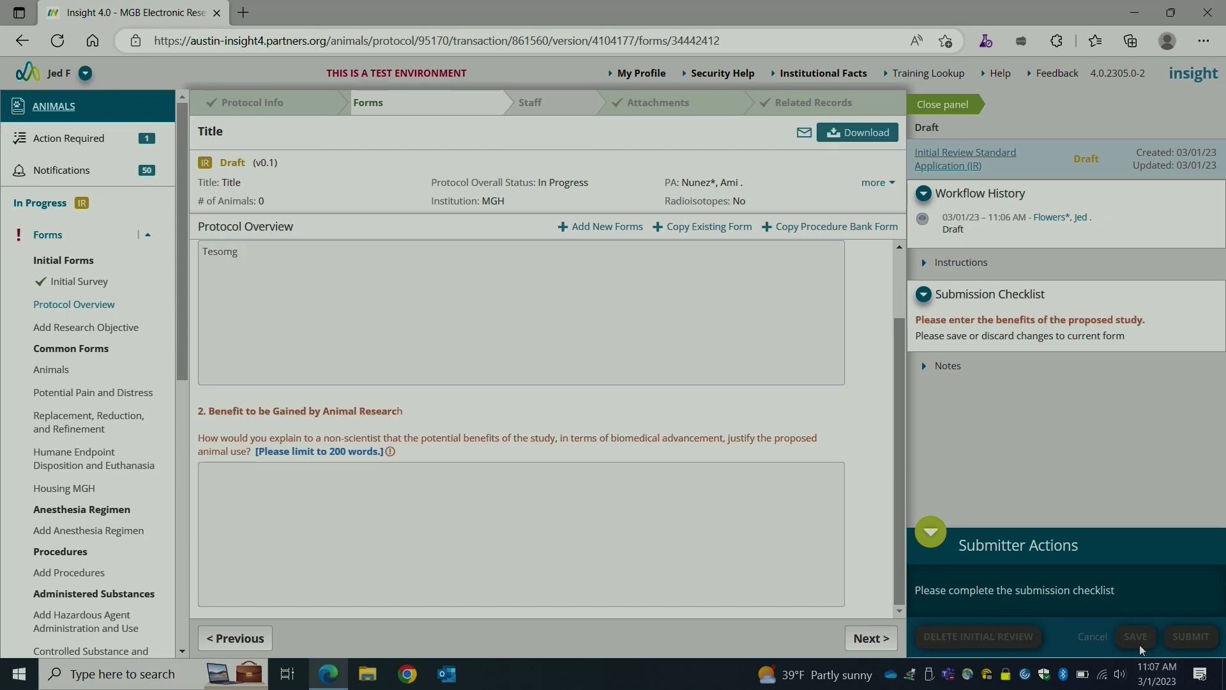
# - Set the species to Mice (Mus) in the Animals form and save the form
pyautogui.click(85, 370)
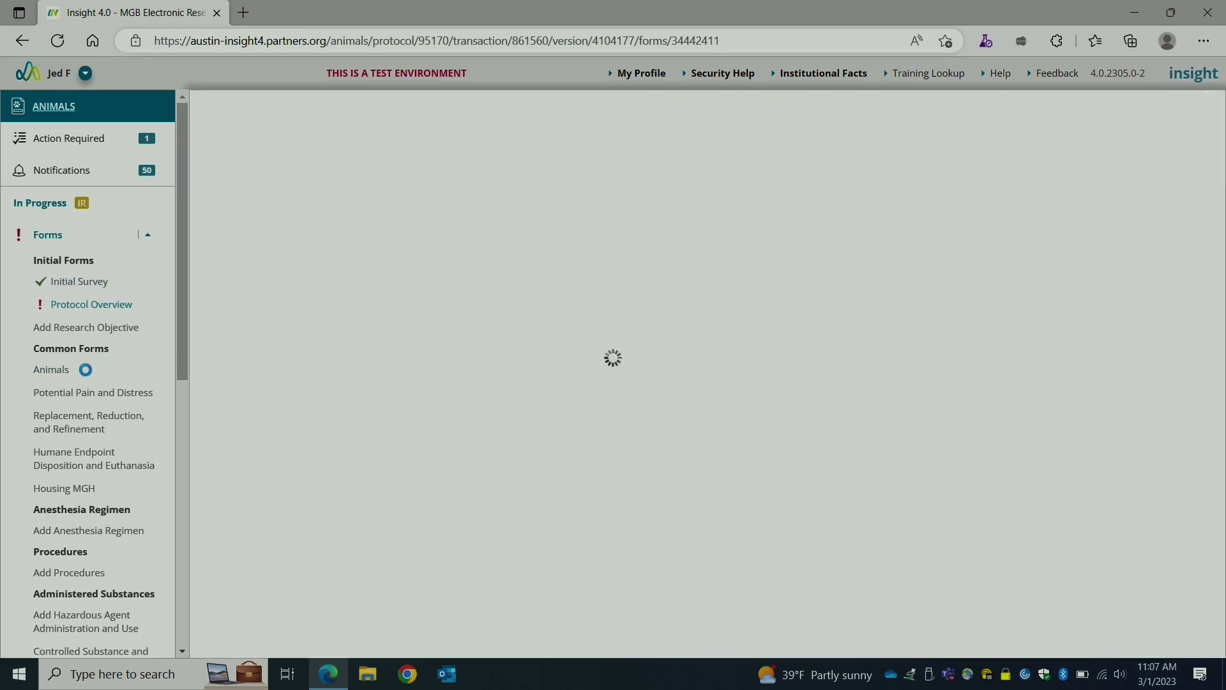
pyautogui.click(263, 342)
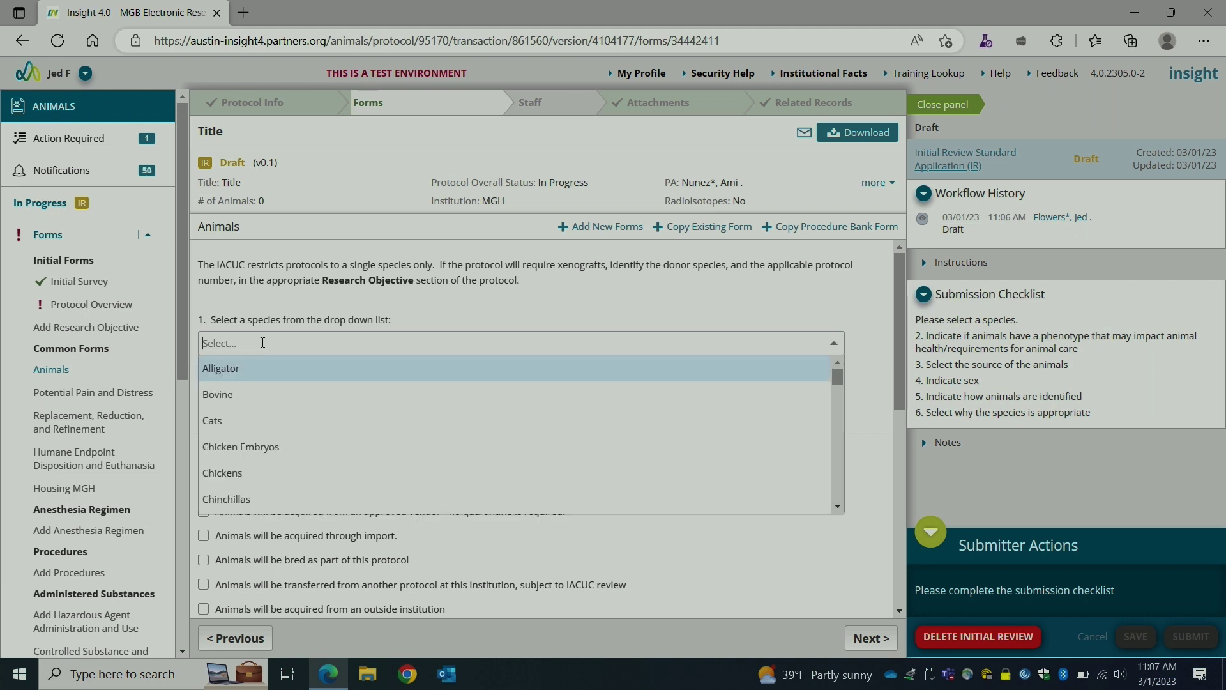
pyautogui.write('mice')
pyautogui.press('Return')
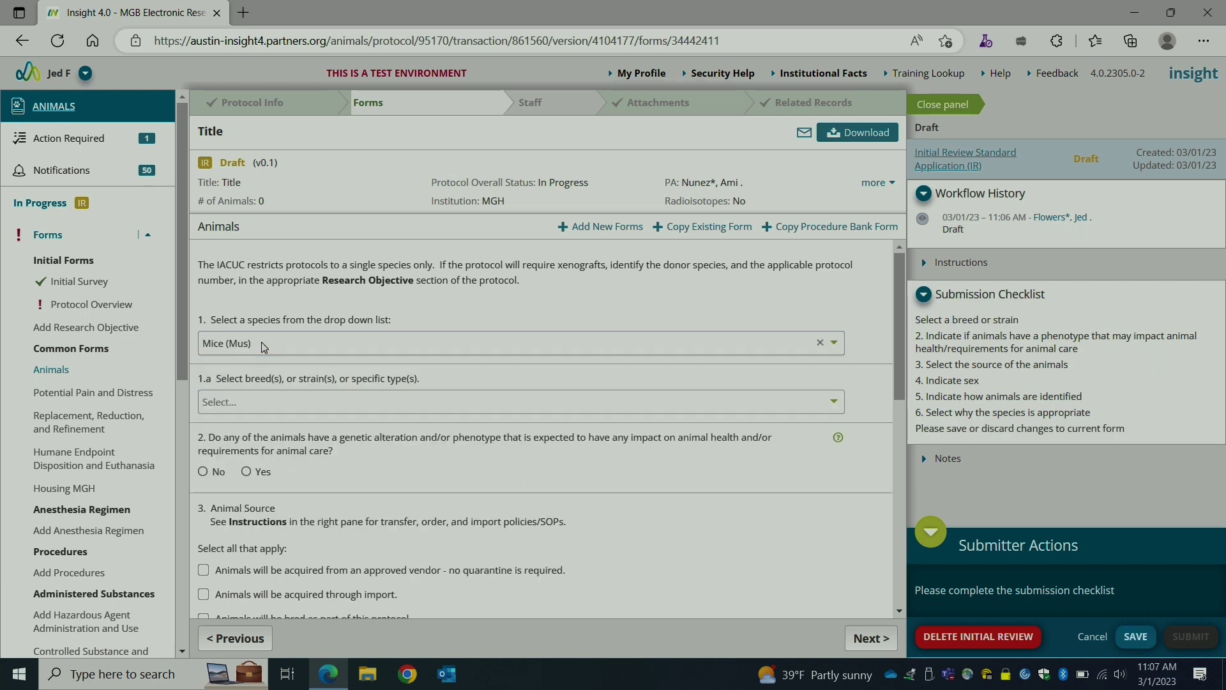
pyautogui.click(1134, 637)
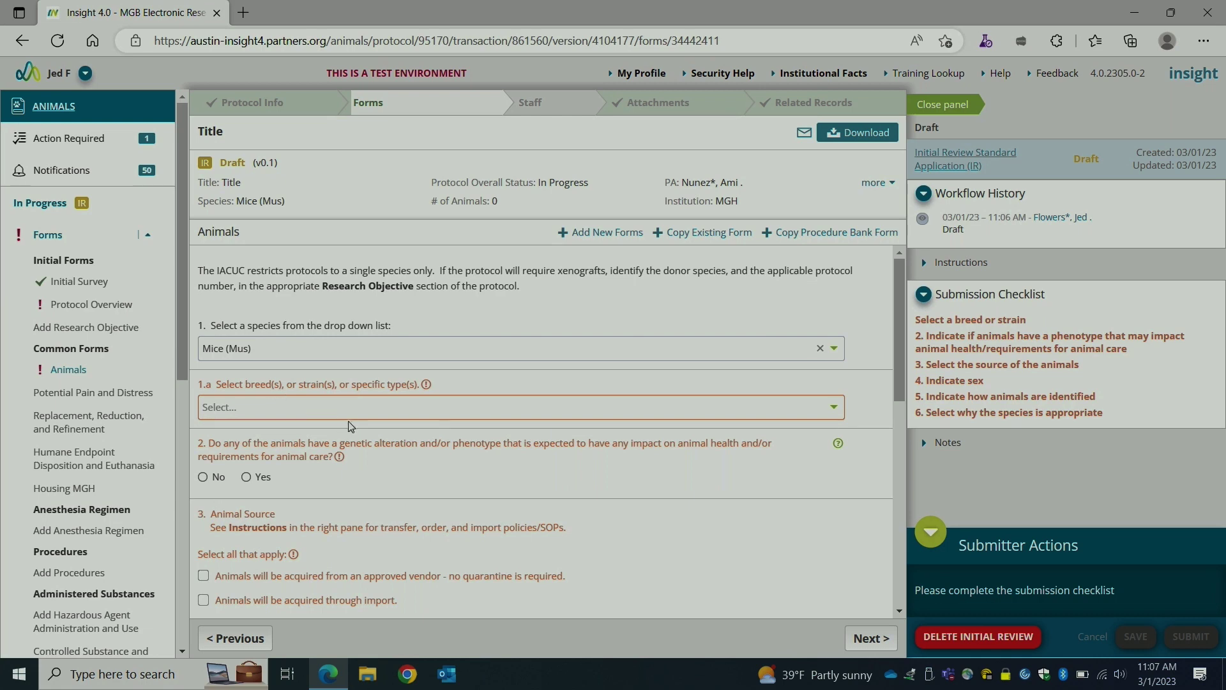
# - Enter "Testing" as the model-specific endpoints description in the Humane Endpoint Disposition and Euthanasia form and save it
pyautogui.click(104, 464)
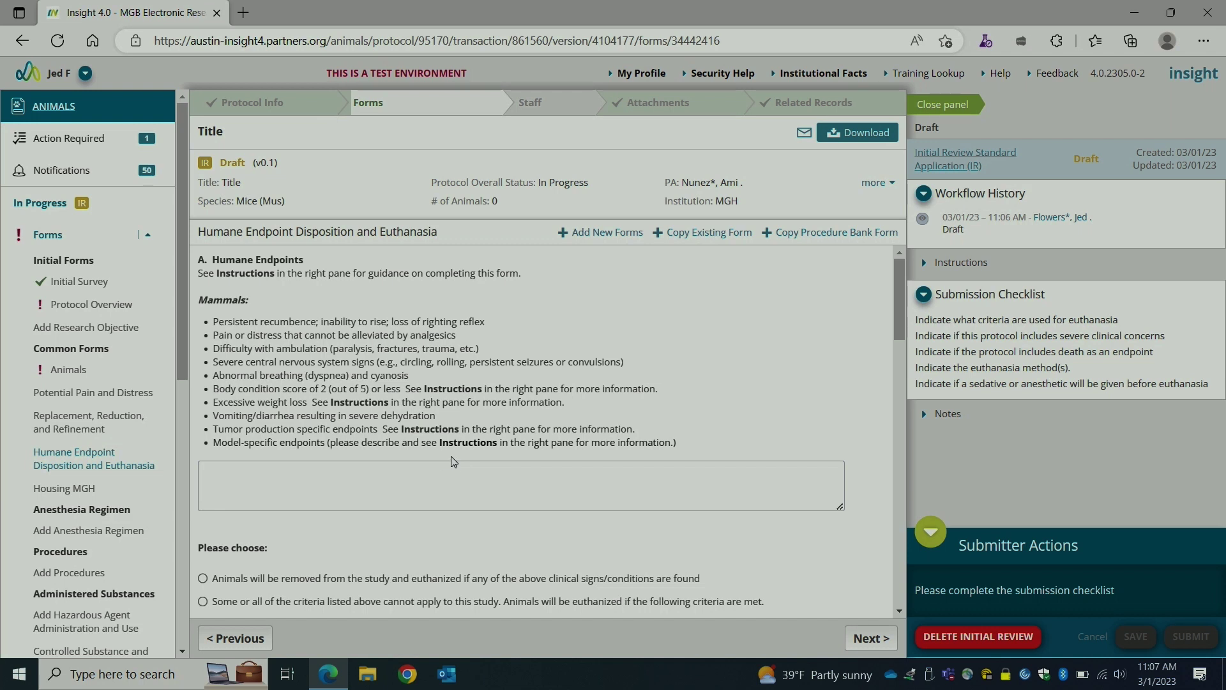
pyautogui.scroll(-1, 466, 442)
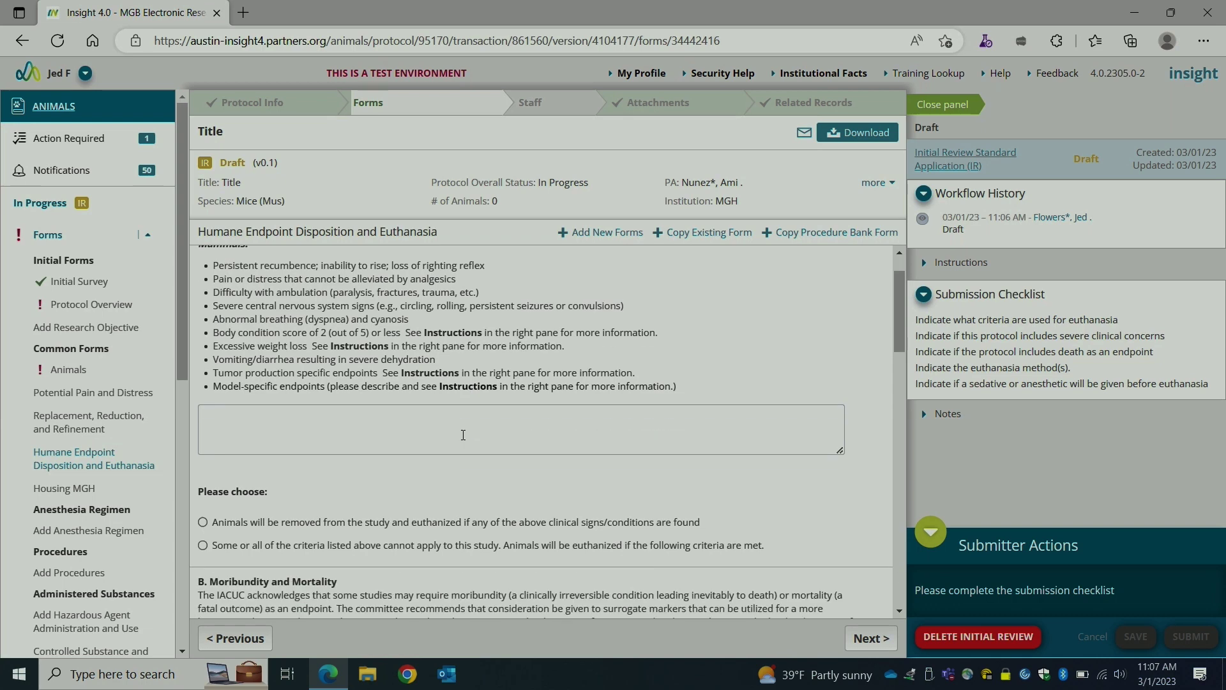
pyautogui.scroll(-3, 96, 396)
pyautogui.click(334, 443)
pyautogui.write('Testing')
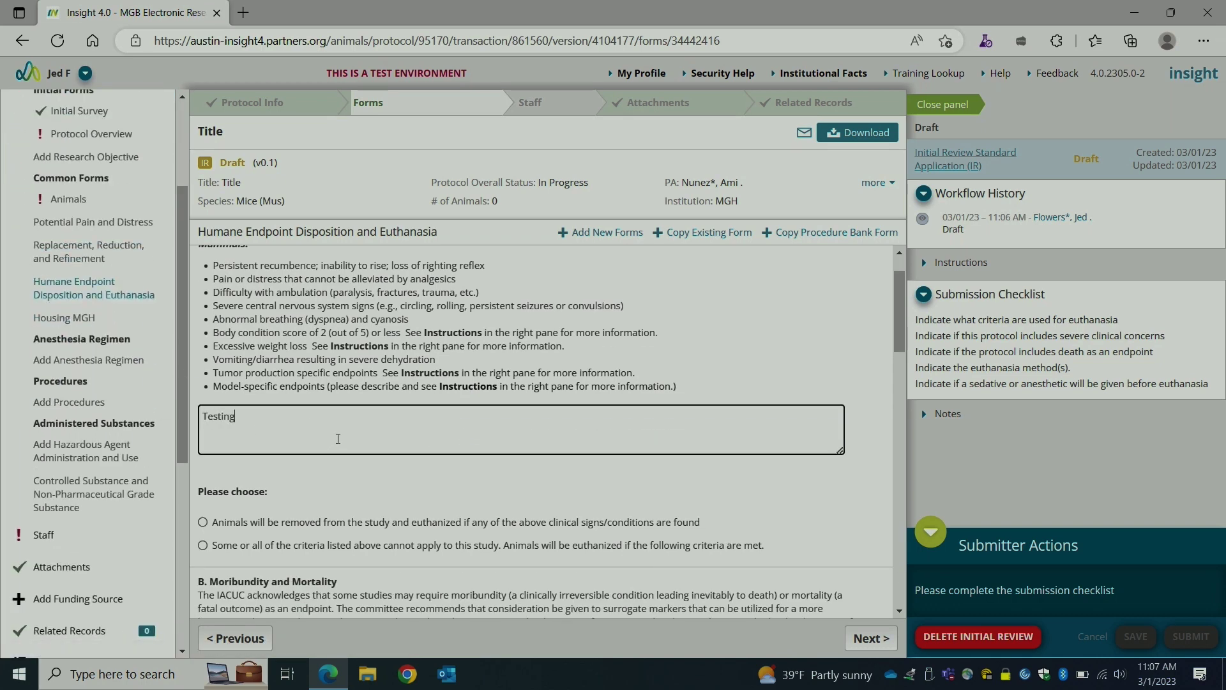
pyautogui.moveTo(593, 544); pyautogui.dragTo(764, 545)
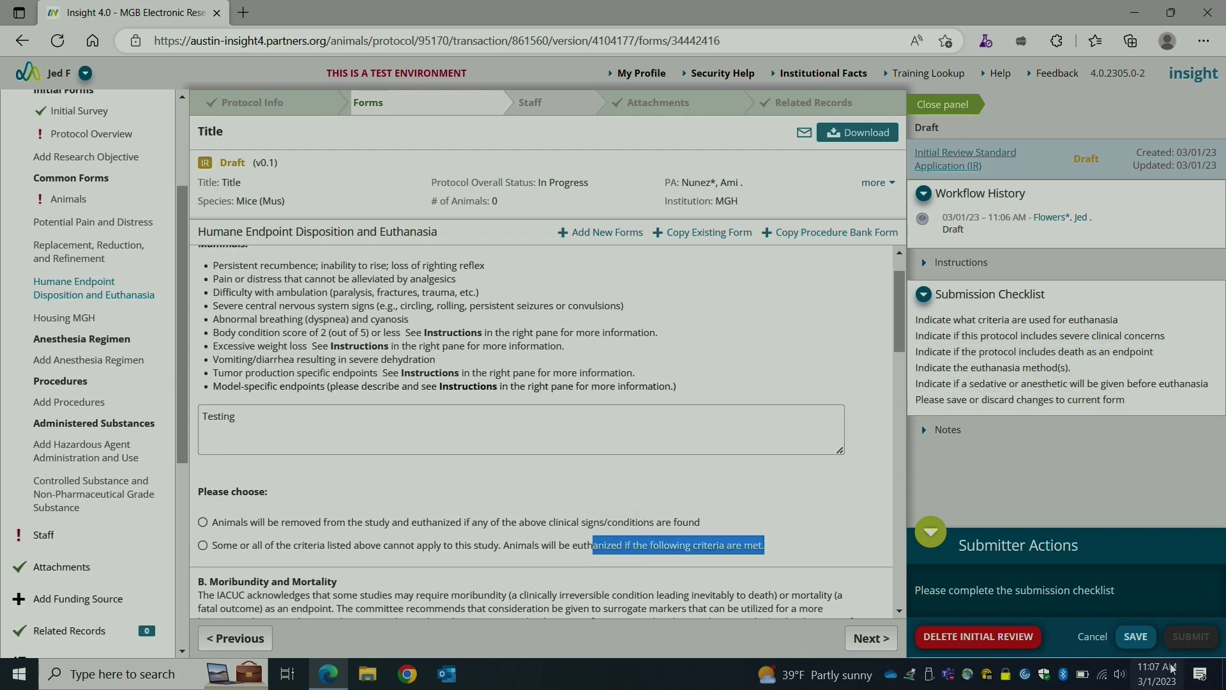
pyautogui.click(1146, 640)
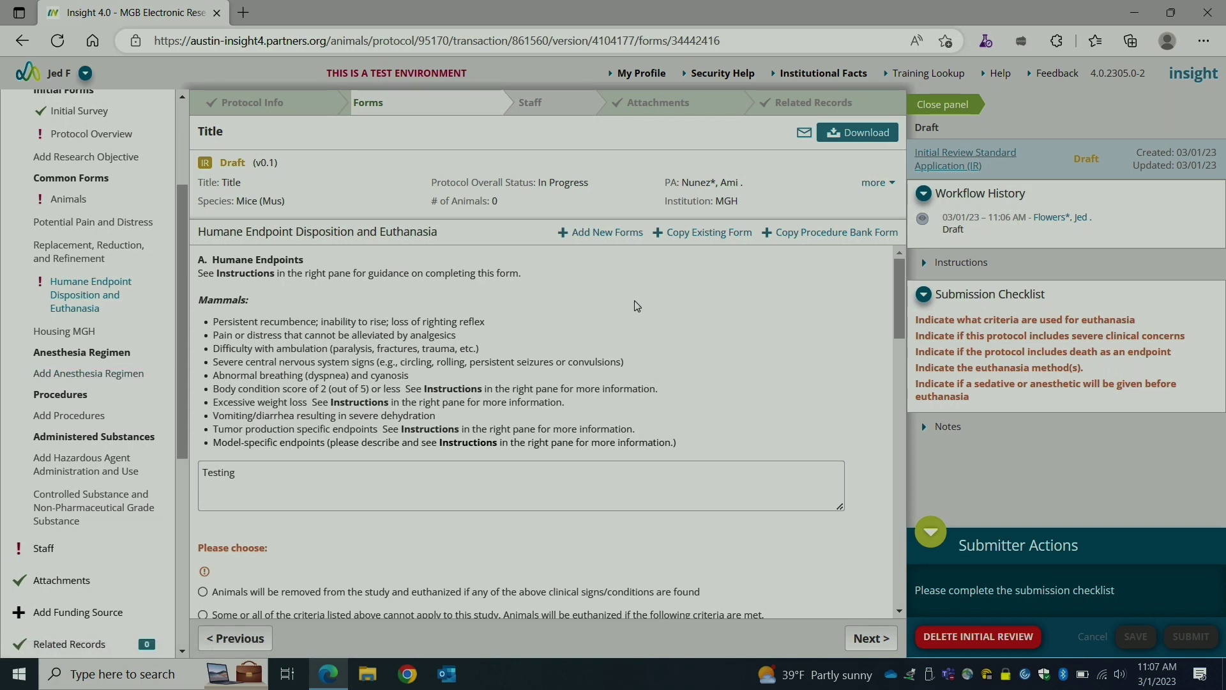
# - Look through the list of new forms available for the protocol and close it without adding any
pyautogui.click(612, 241)
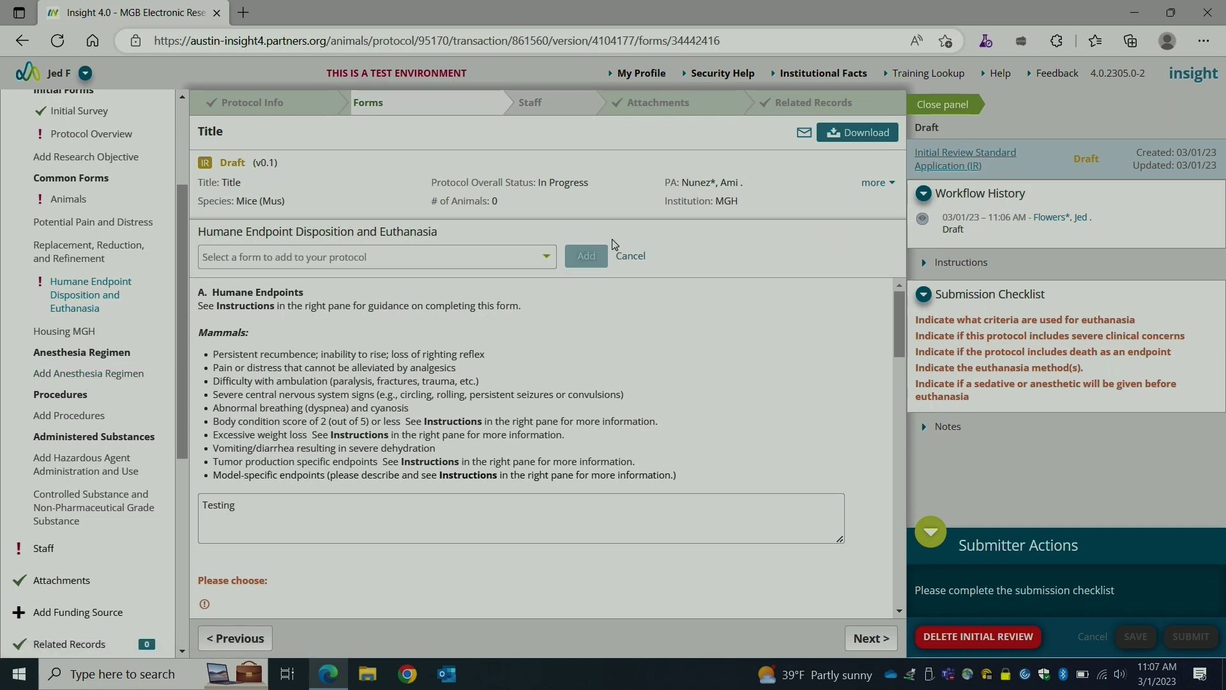
pyautogui.click(549, 260)
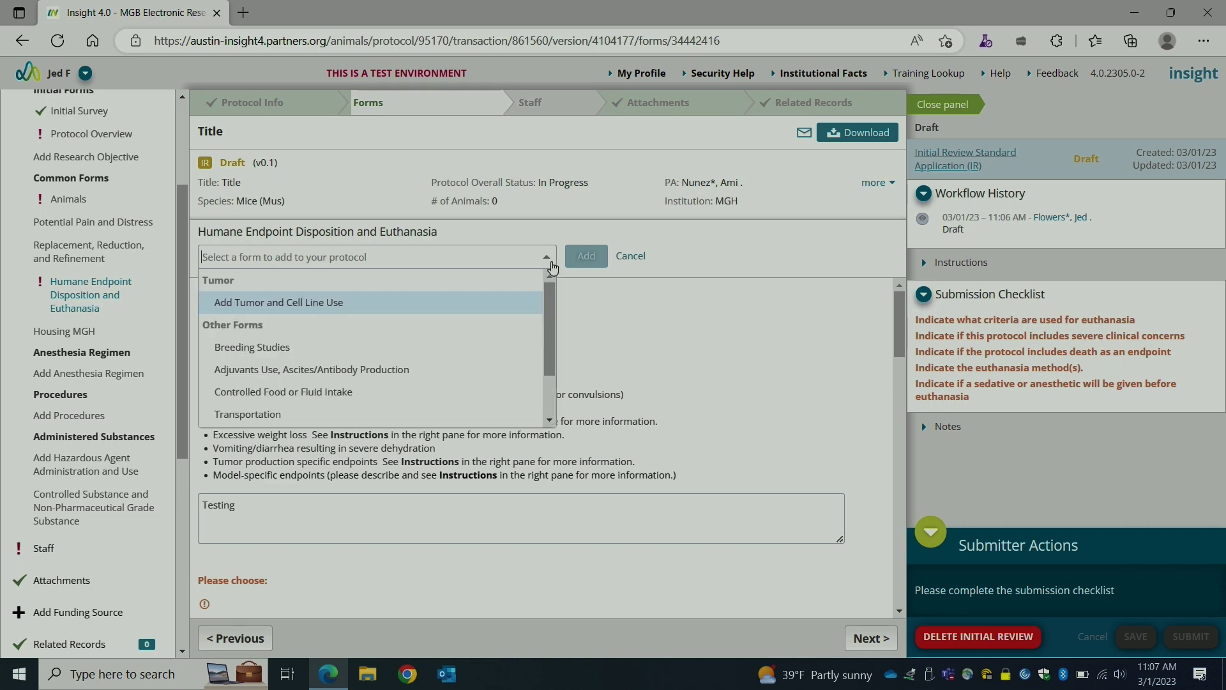
pyautogui.click(631, 256)
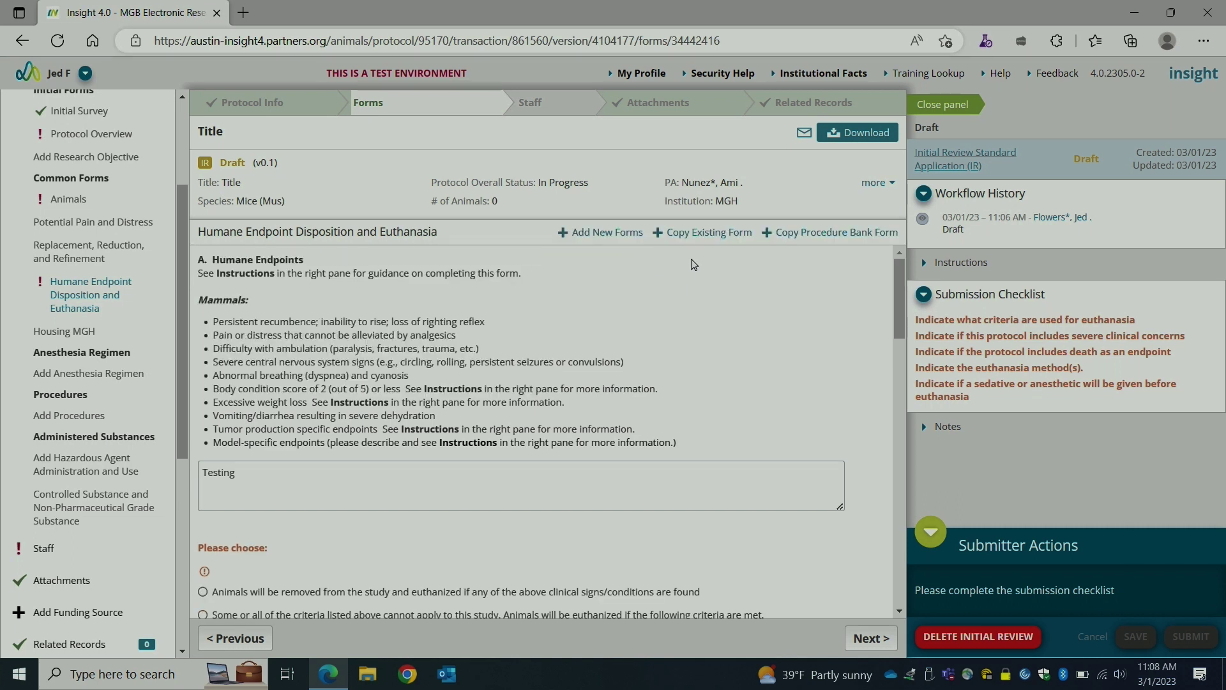
# - Start copying an existing form and search for source protocols with the number fragment 202
pyautogui.click(698, 238)
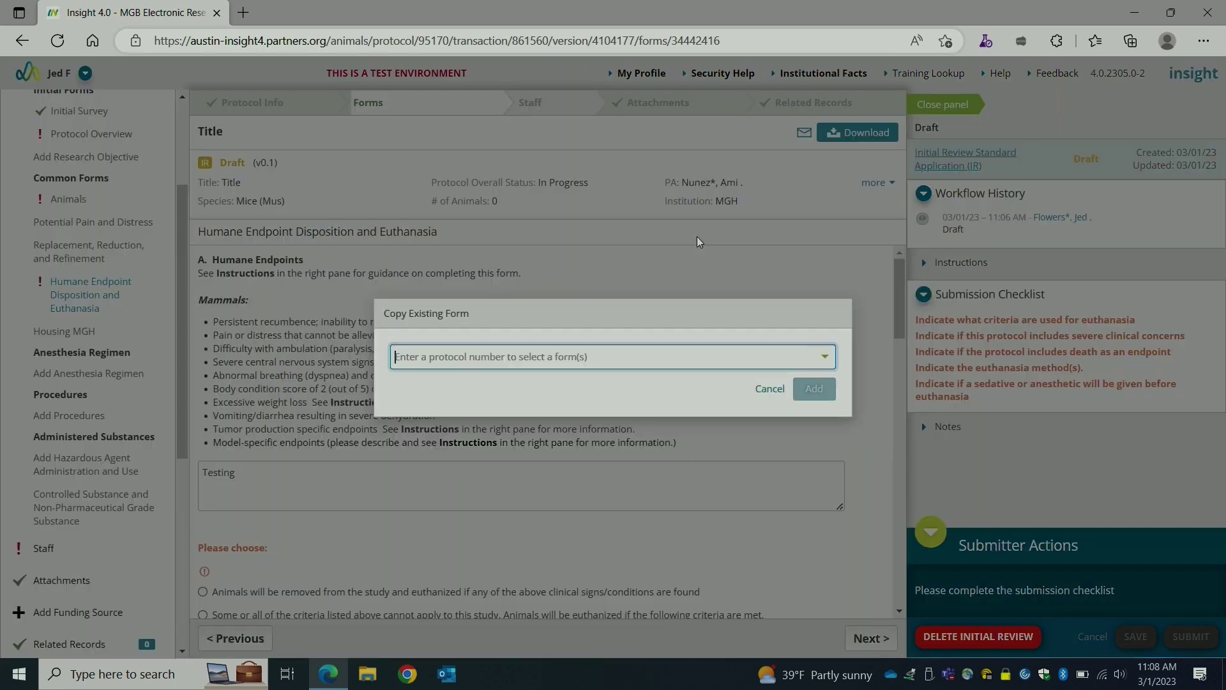
pyautogui.click(693, 359)
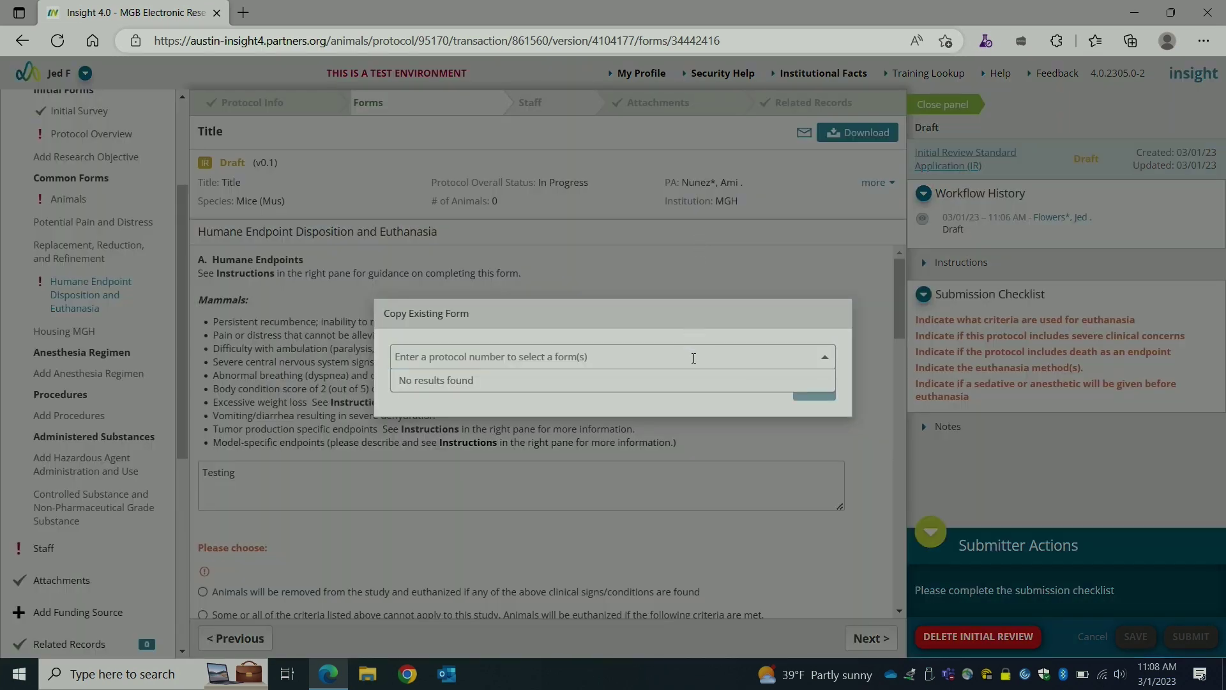
pyautogui.write('202')
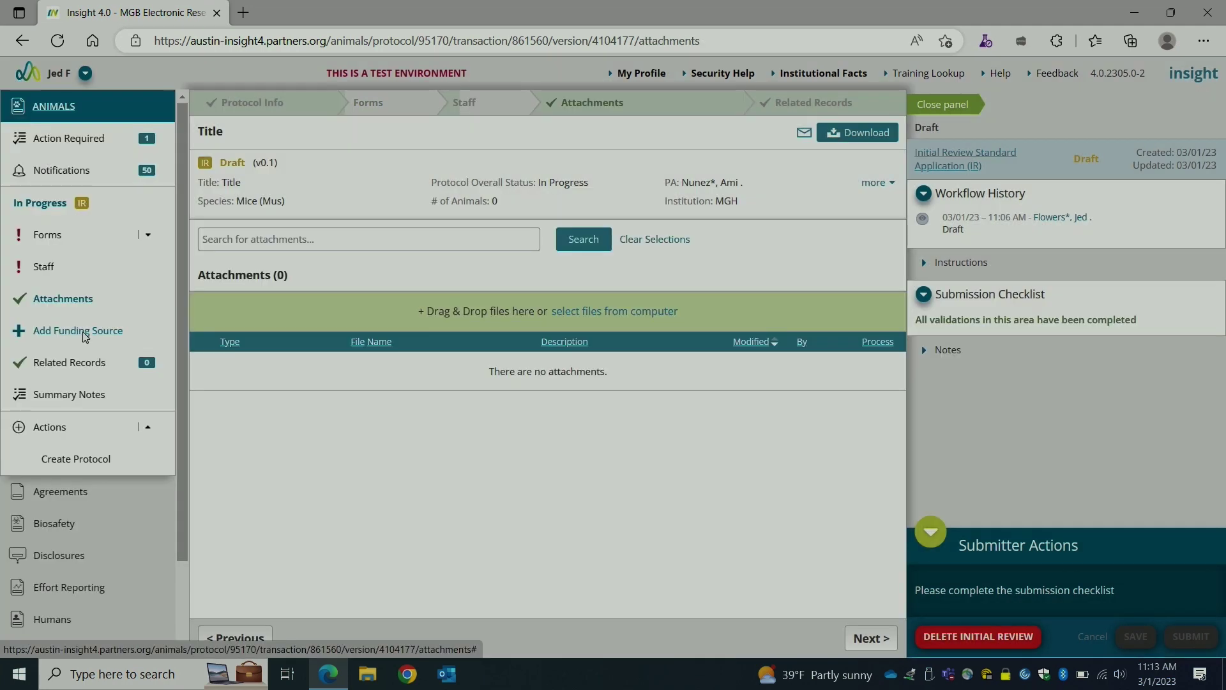
# - Search the funding sources for agreement number 2019 and add the Mutant Mouse Resource & Research Centers agreement to the protocol
pyautogui.click(83, 332)
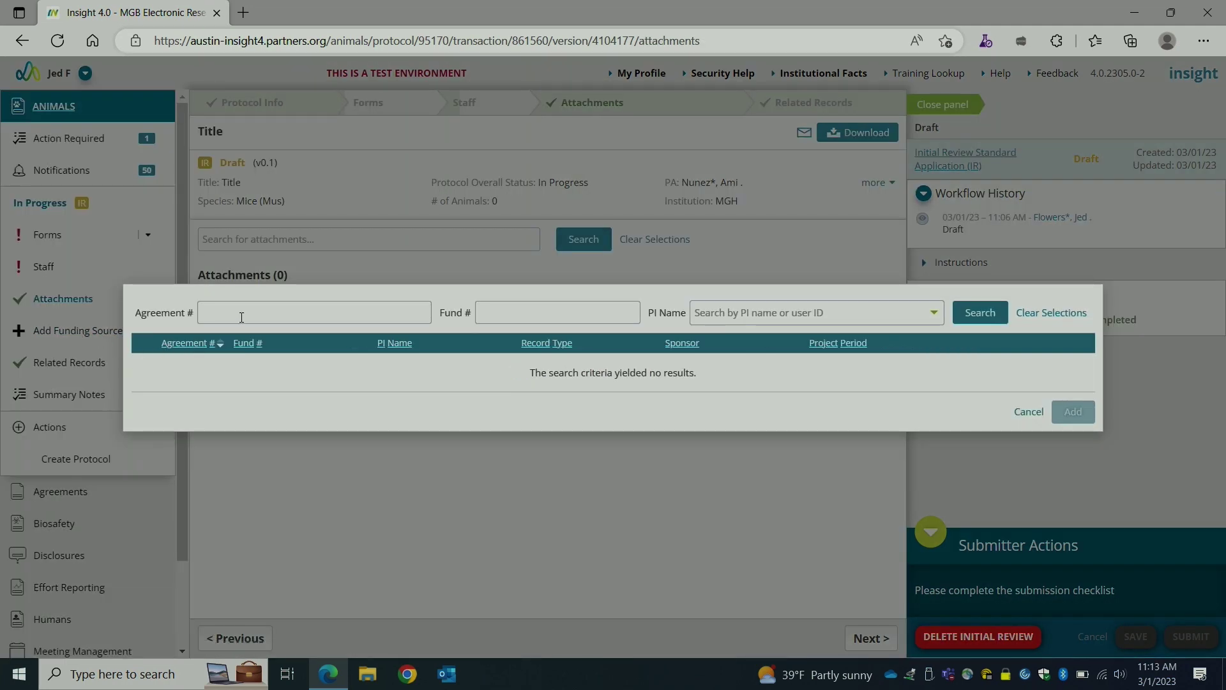
pyautogui.click(241, 317)
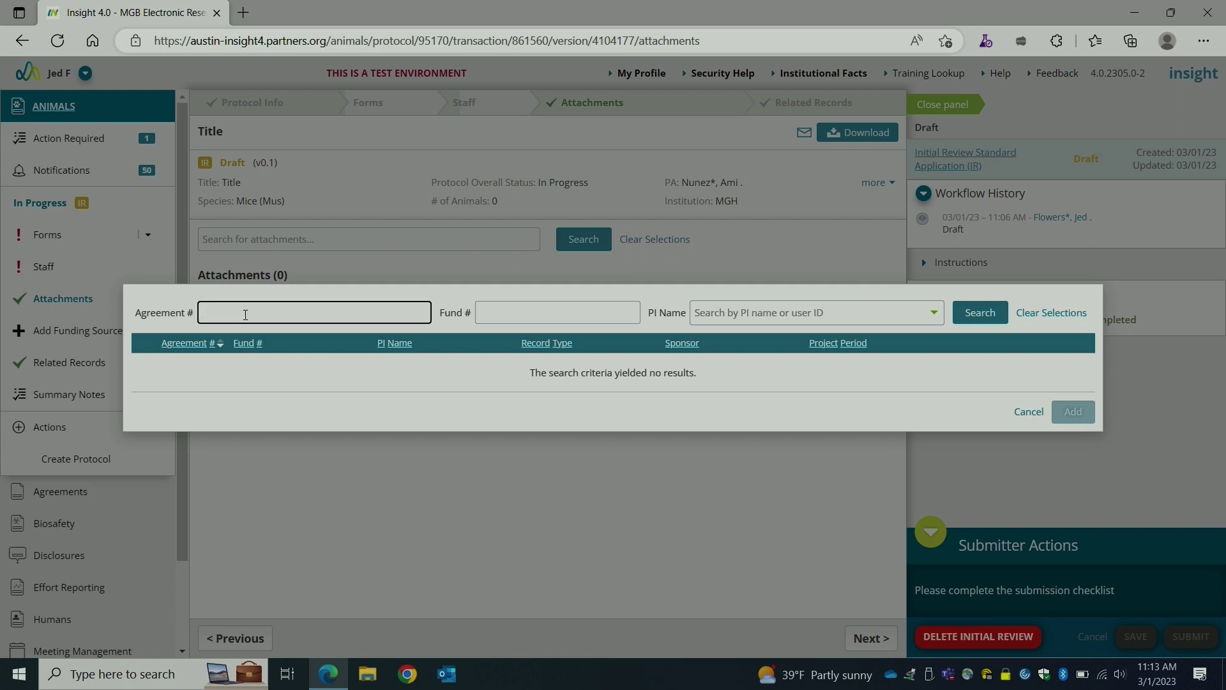
pyautogui.write('2019')
pyautogui.click(980, 312)
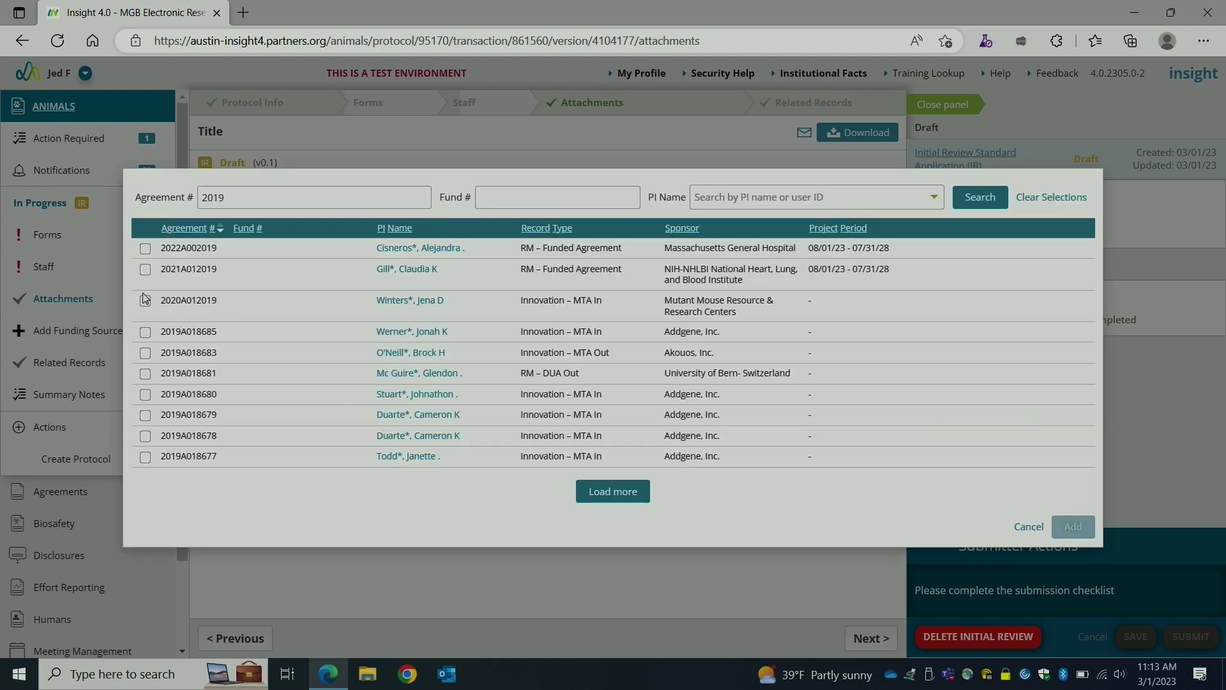
pyautogui.click(144, 301)
pyautogui.click(1076, 537)
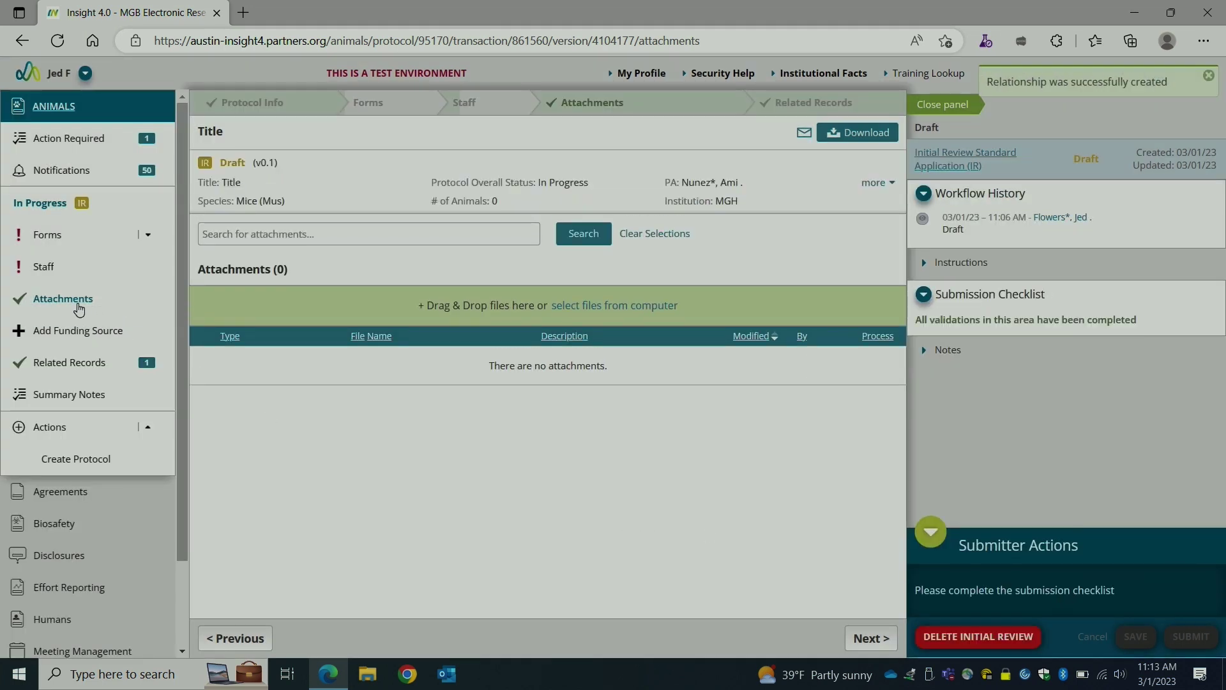
# - Examine the protocol's linked agreements, funds and registrations in Related Records, and open the Summary Notes
pyautogui.click(73, 363)
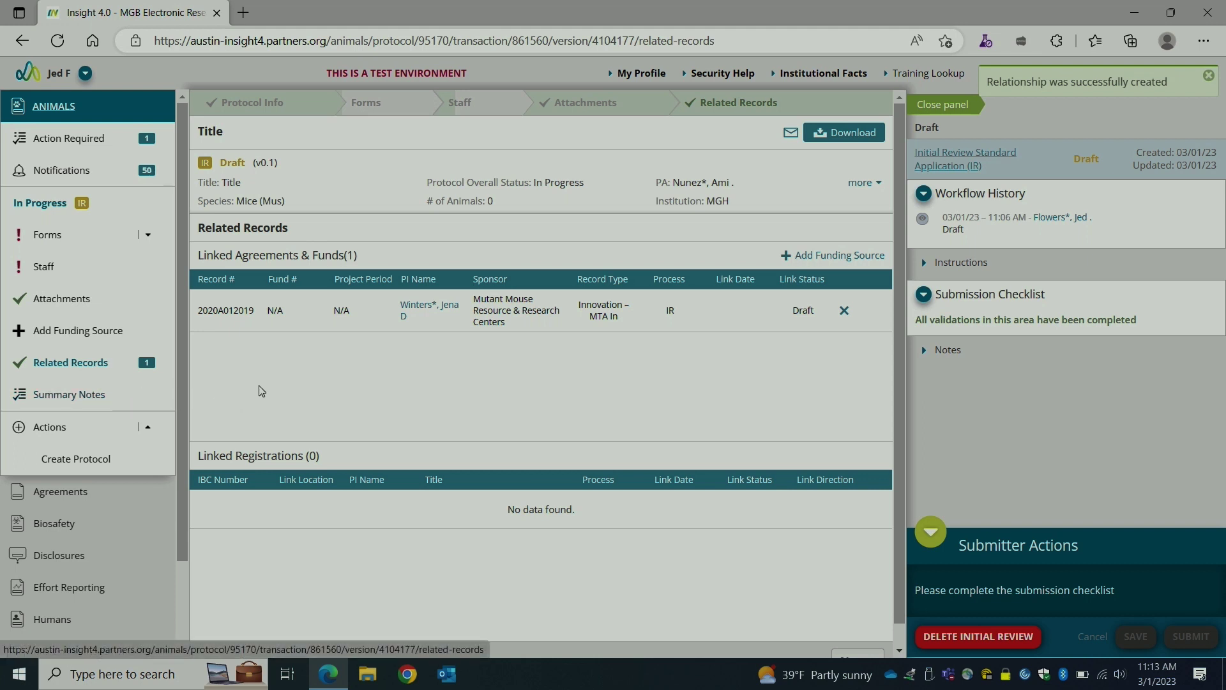
pyautogui.moveTo(242, 310)
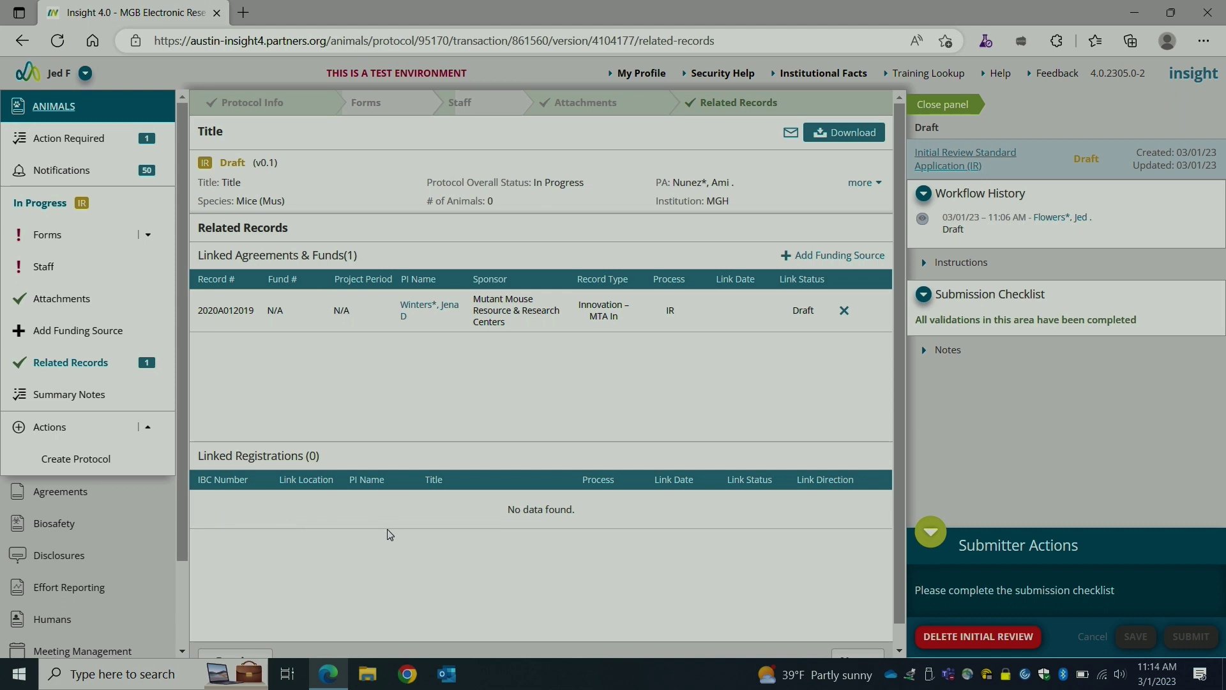
pyautogui.click(74, 395)
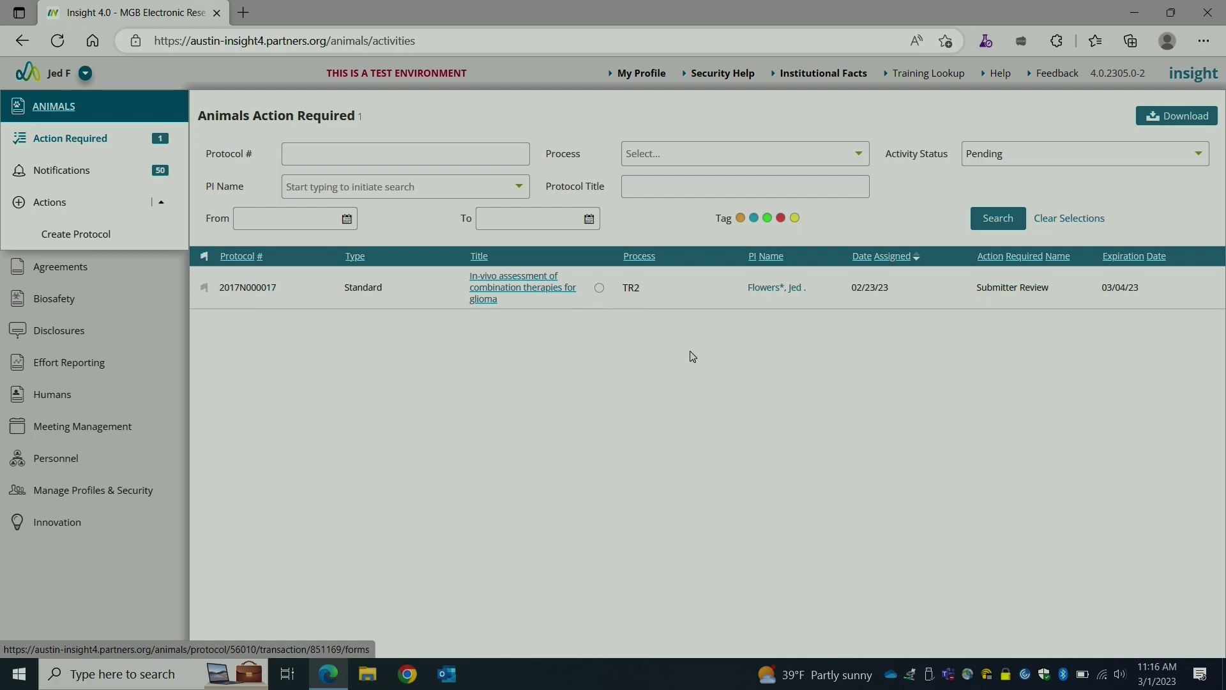
# - Open the protocol "In-vivo assessment of combination therapies for glioma" from the Animals Action Required list
pyautogui.click(133, 143)
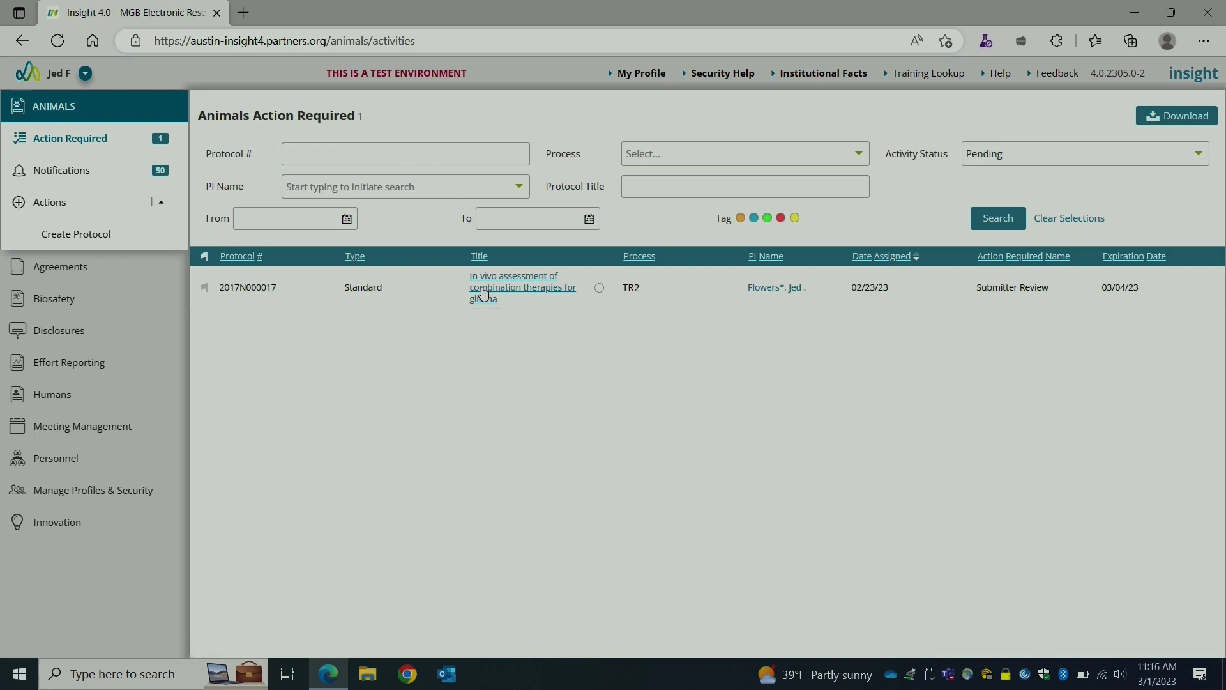
pyautogui.click(507, 298)
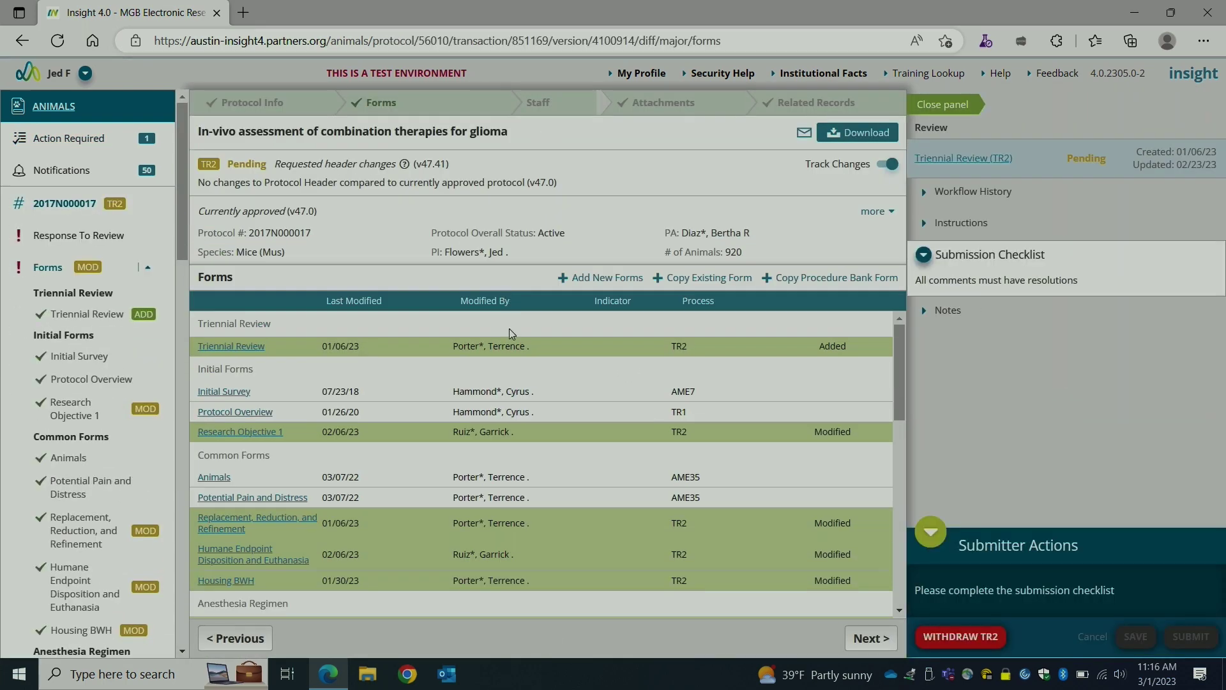
# - Open the GBM23 form from the unresolved comments in Response To Review
pyautogui.scroll(-1, 499, 370)
pyautogui.scroll(1, 427, 325)
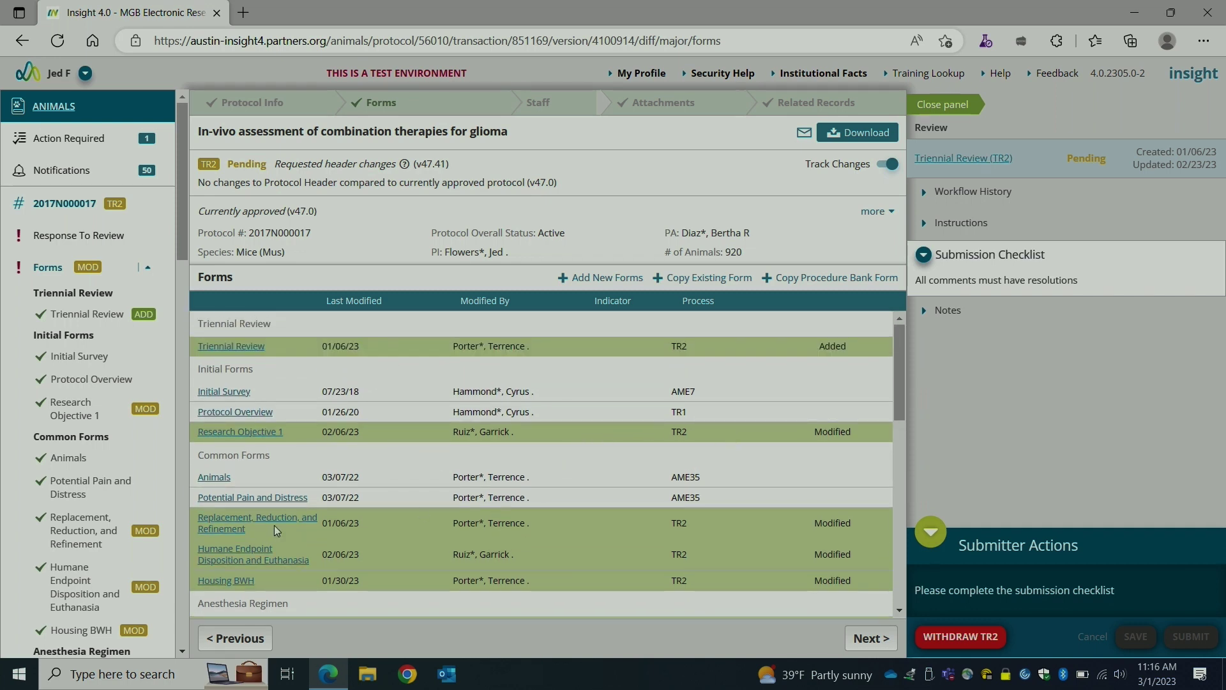
pyautogui.scroll(-3, 486, 504)
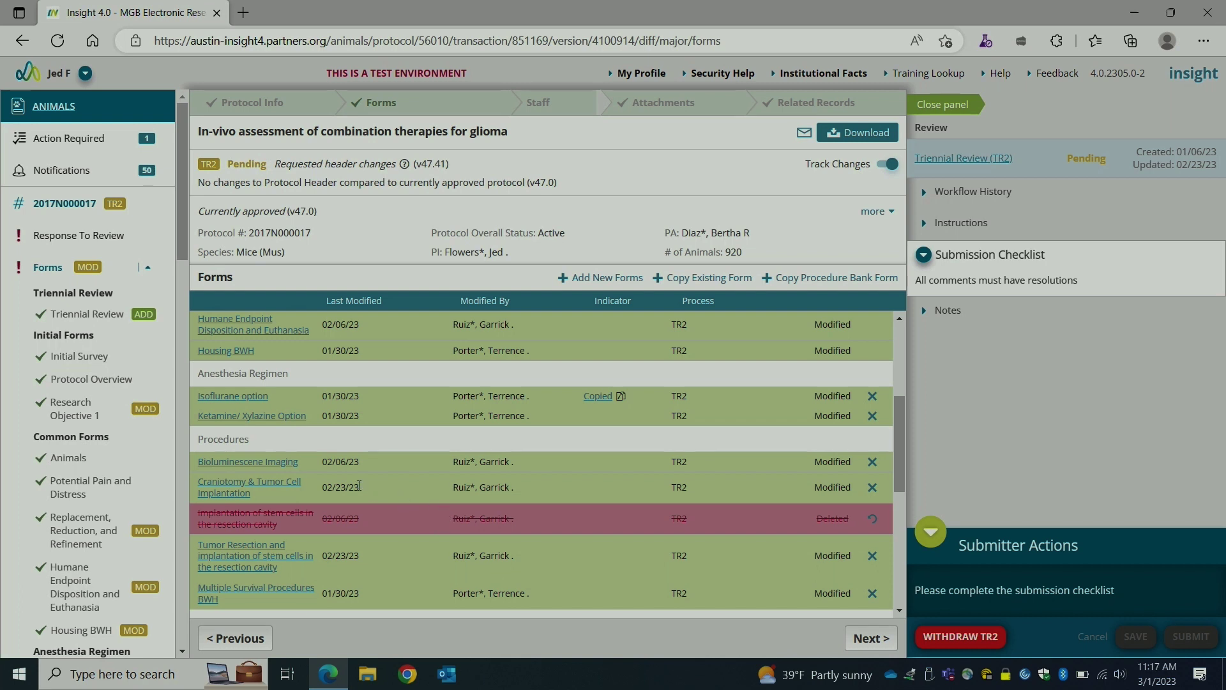
pyautogui.scroll(1, 359, 486)
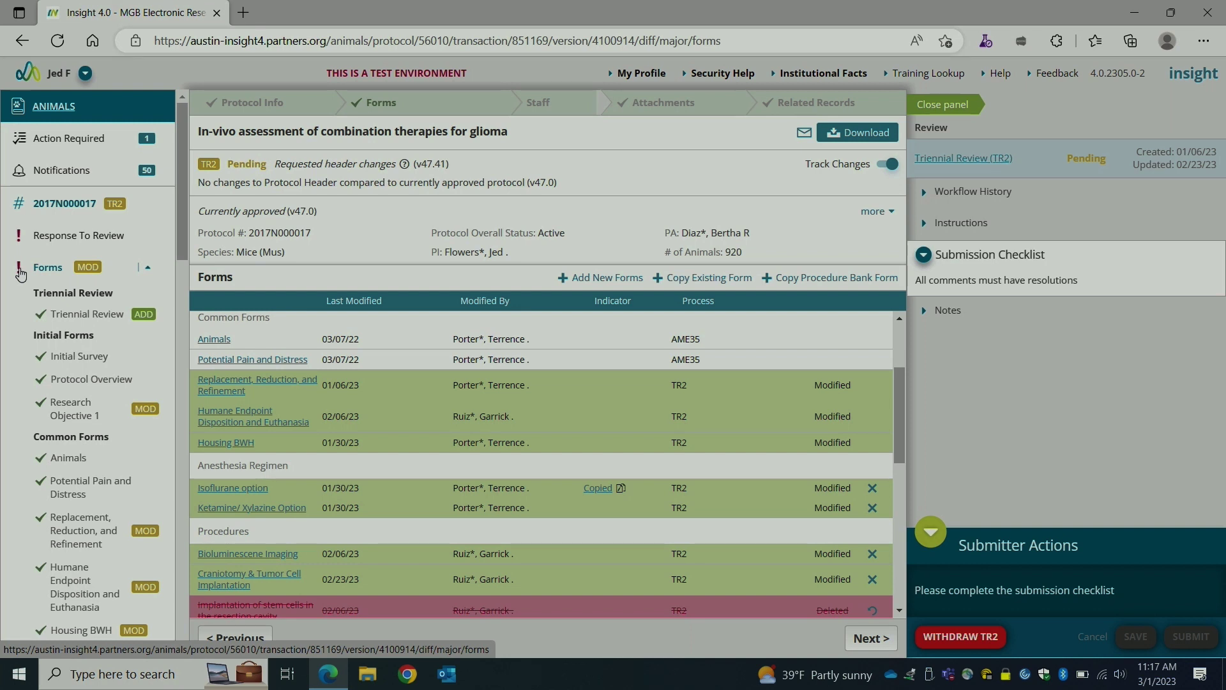
pyautogui.click(53, 242)
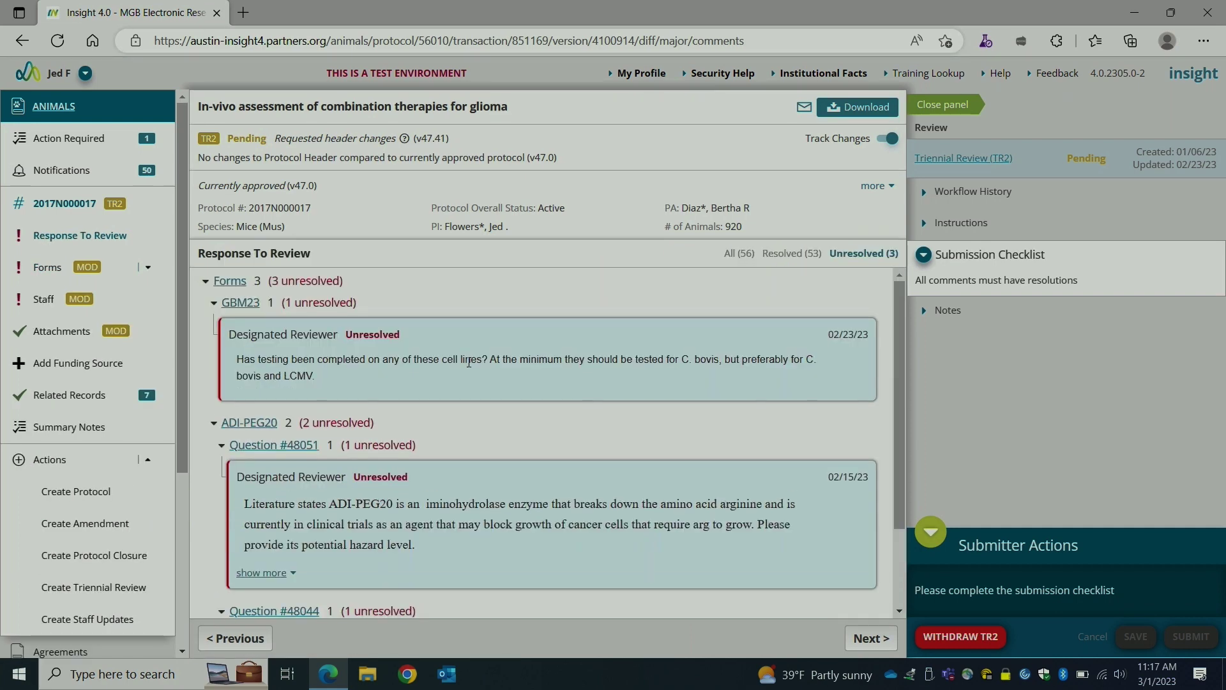
pyautogui.click(240, 303)
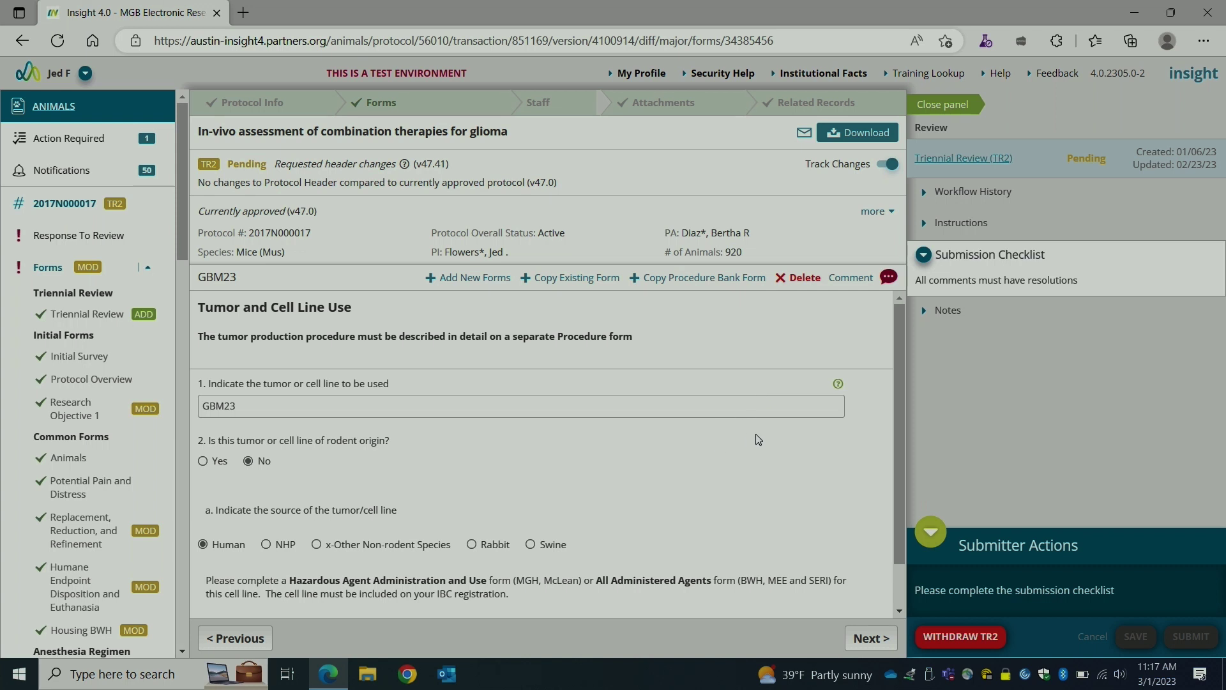
# - Reply "This has been done" to the Designated Reviewer's comment about cell line testing on the GBM23 form
pyautogui.click(888, 281)
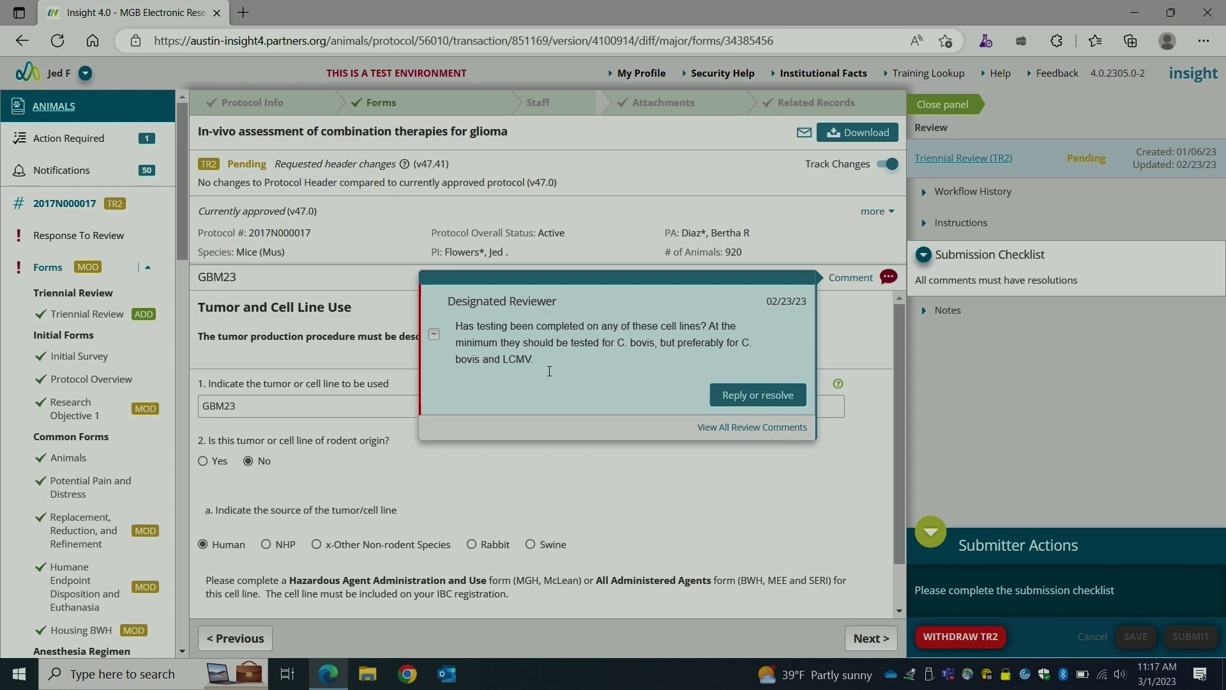
pyautogui.click(866, 341)
pyautogui.scroll(-1, 865, 339)
pyautogui.moveTo(886, 282)
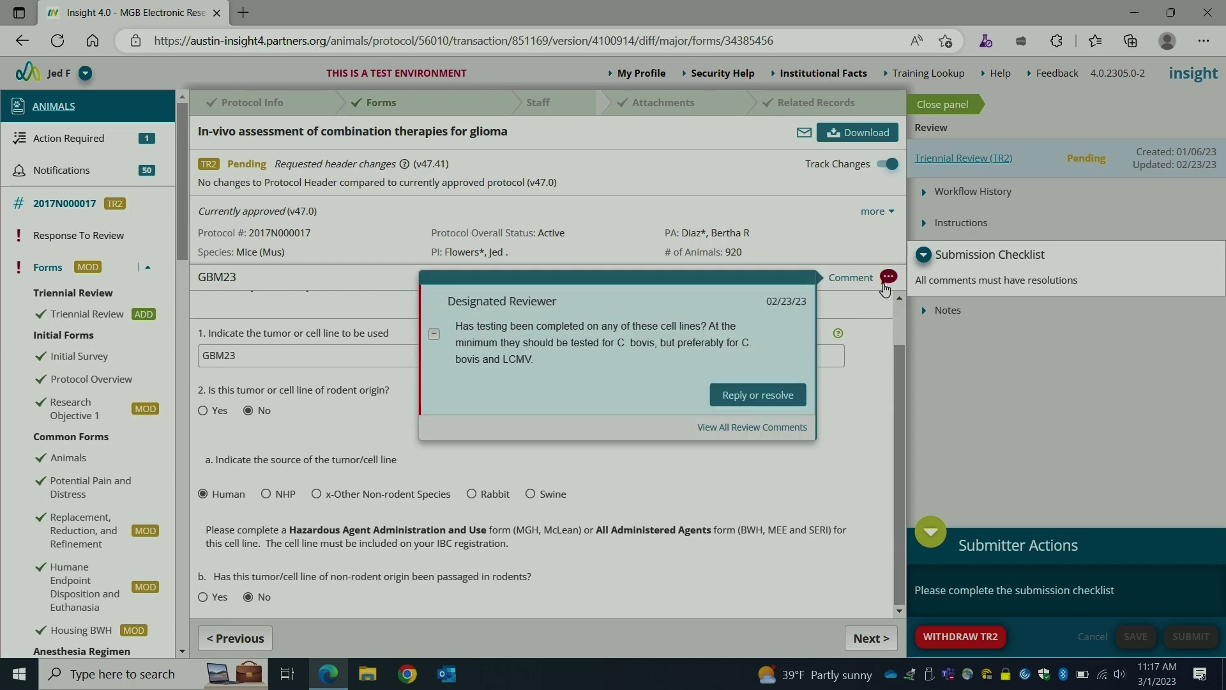
pyautogui.click(741, 403)
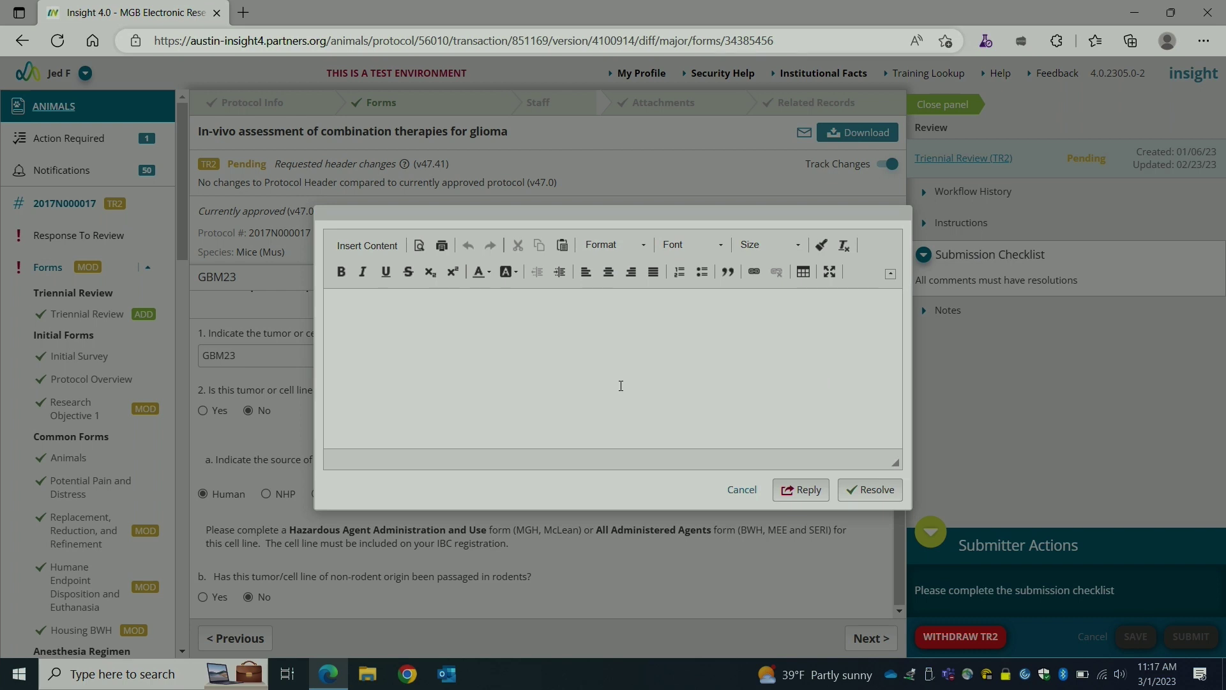
pyautogui.write('This has been done')
pyautogui.click(786, 492)
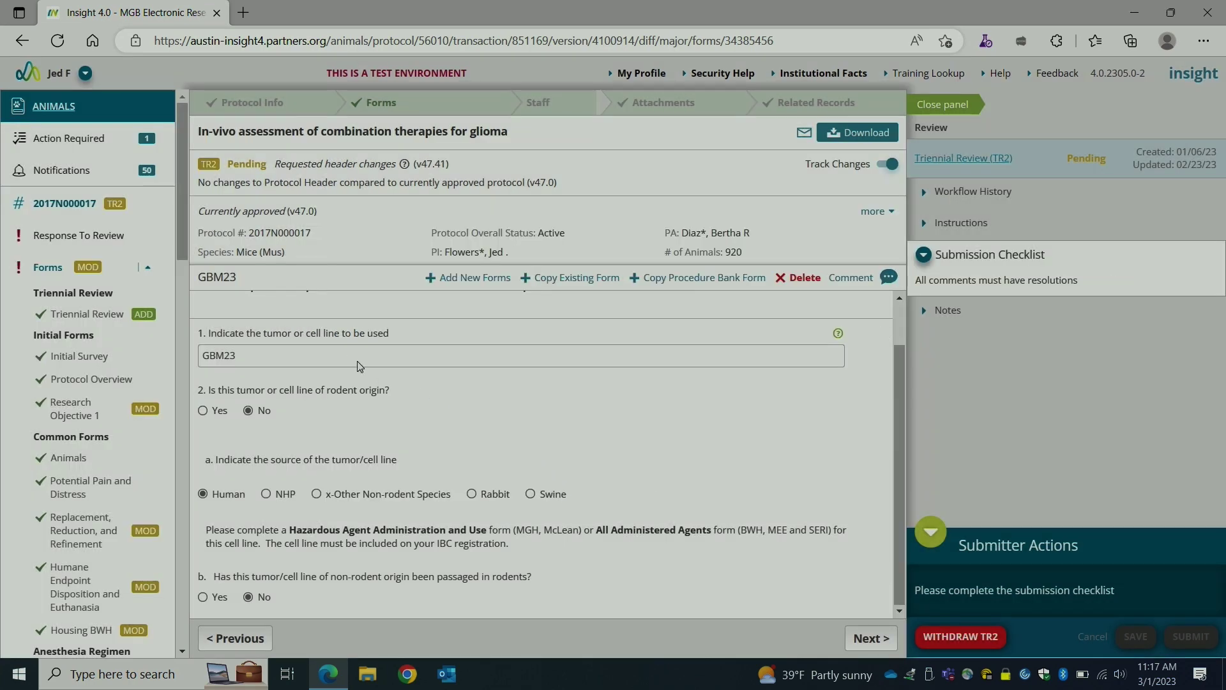
# - Append "- Updated" to the GBM23 cell line name and save, and answer Yes to rodent origin and save again
pyautogui.click(353, 356)
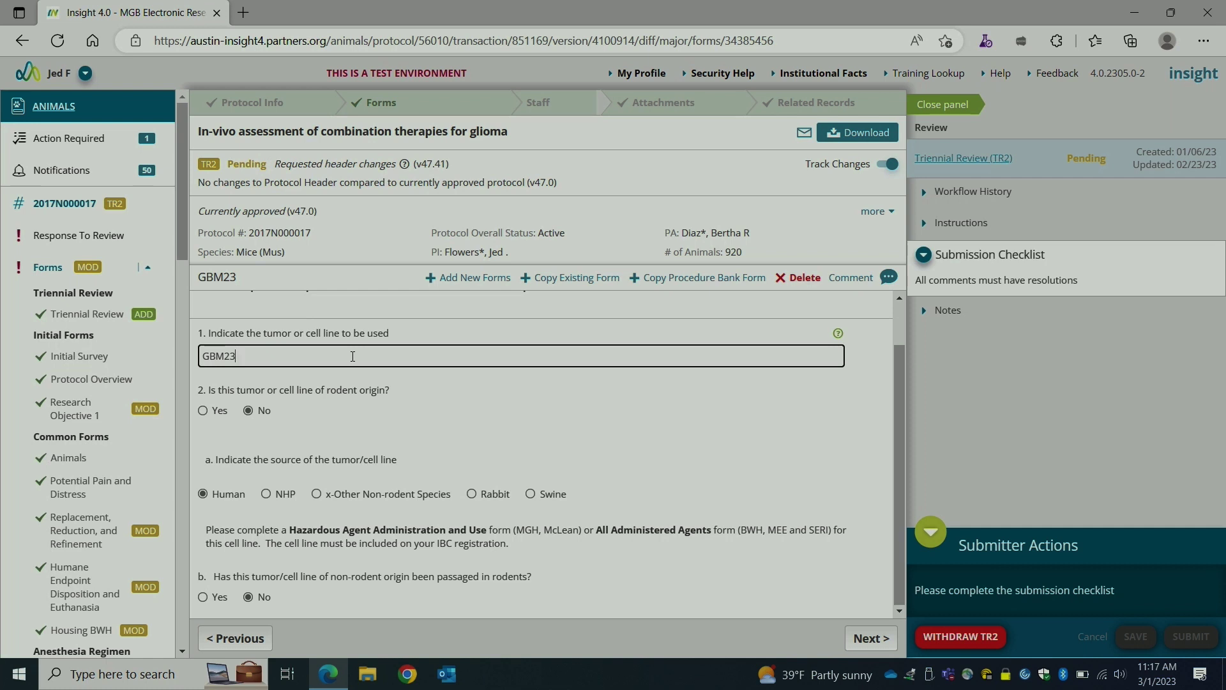
pyautogui.write('- Updated')
pyautogui.click(587, 414)
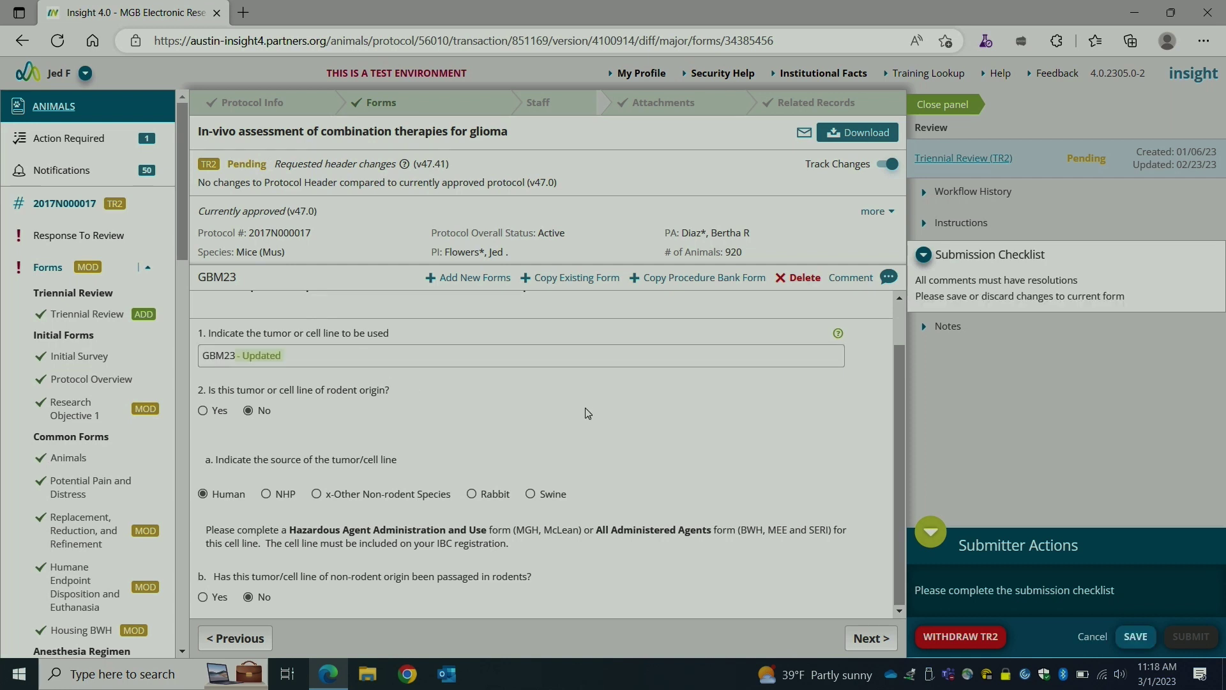
pyautogui.click(1136, 637)
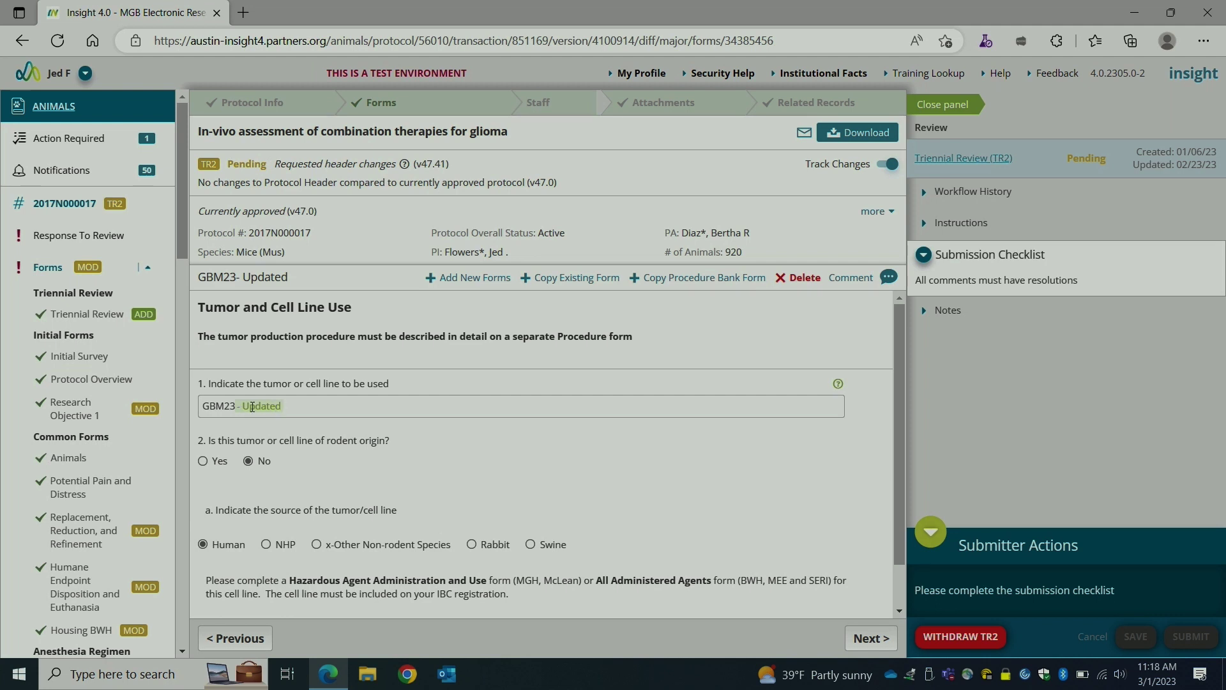
pyautogui.click(205, 462)
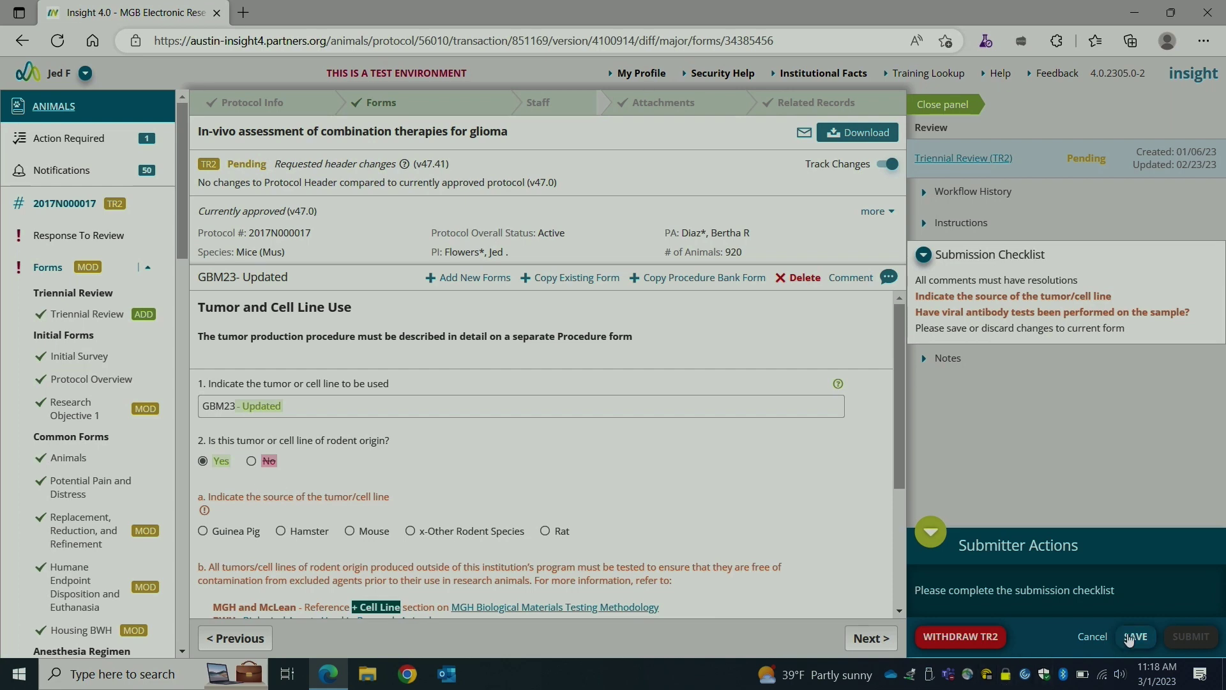
pyautogui.click(1129, 637)
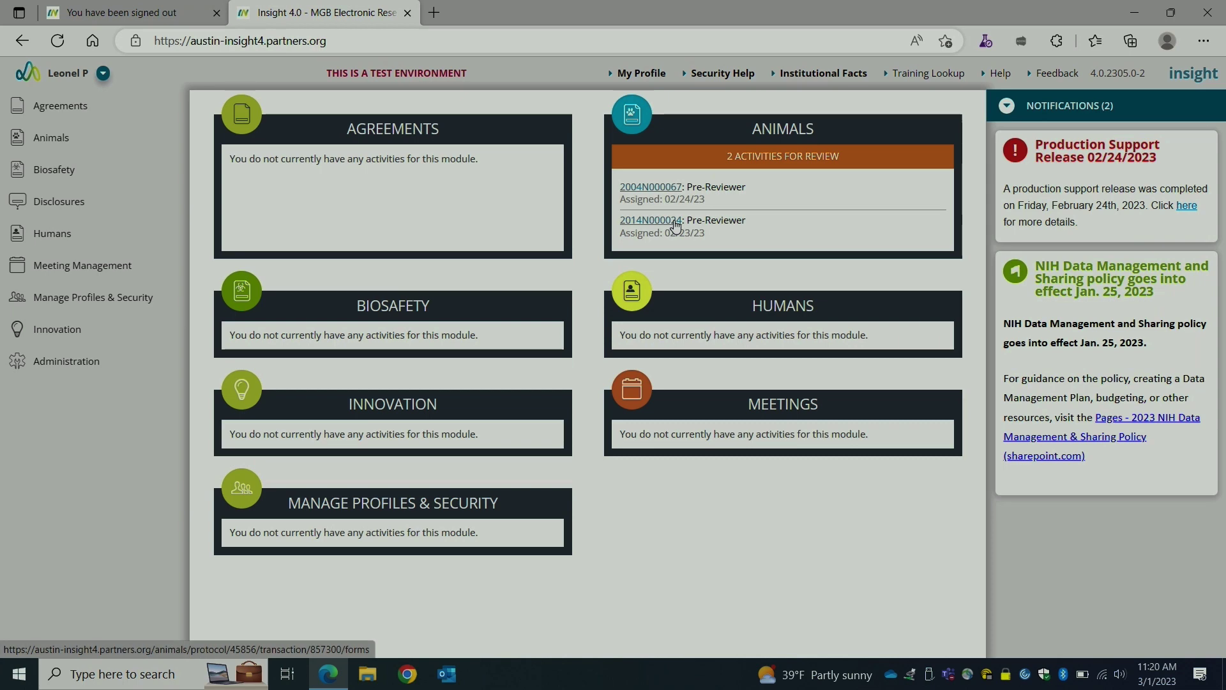
# - Open protocol 2004N000067 from the Animals activities for review and go to Question #48641 from its unresolved comments
pyautogui.click(667, 193)
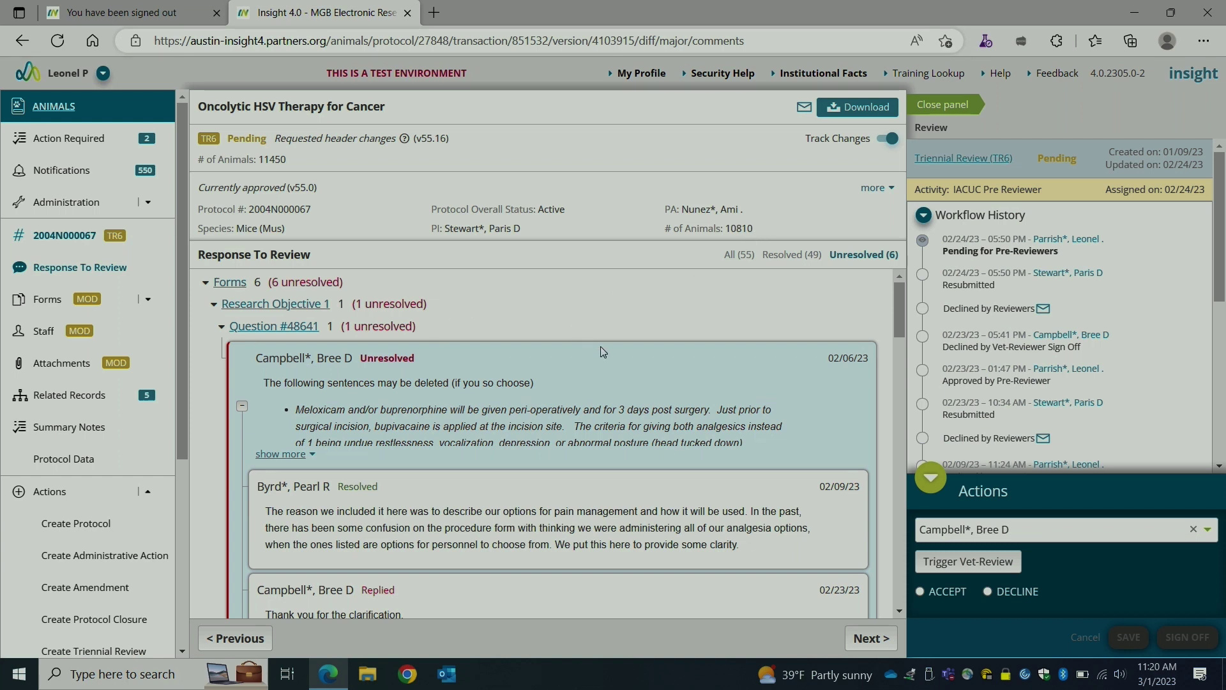
pyautogui.scroll(-2, 603, 351)
pyautogui.scroll(1, 610, 349)
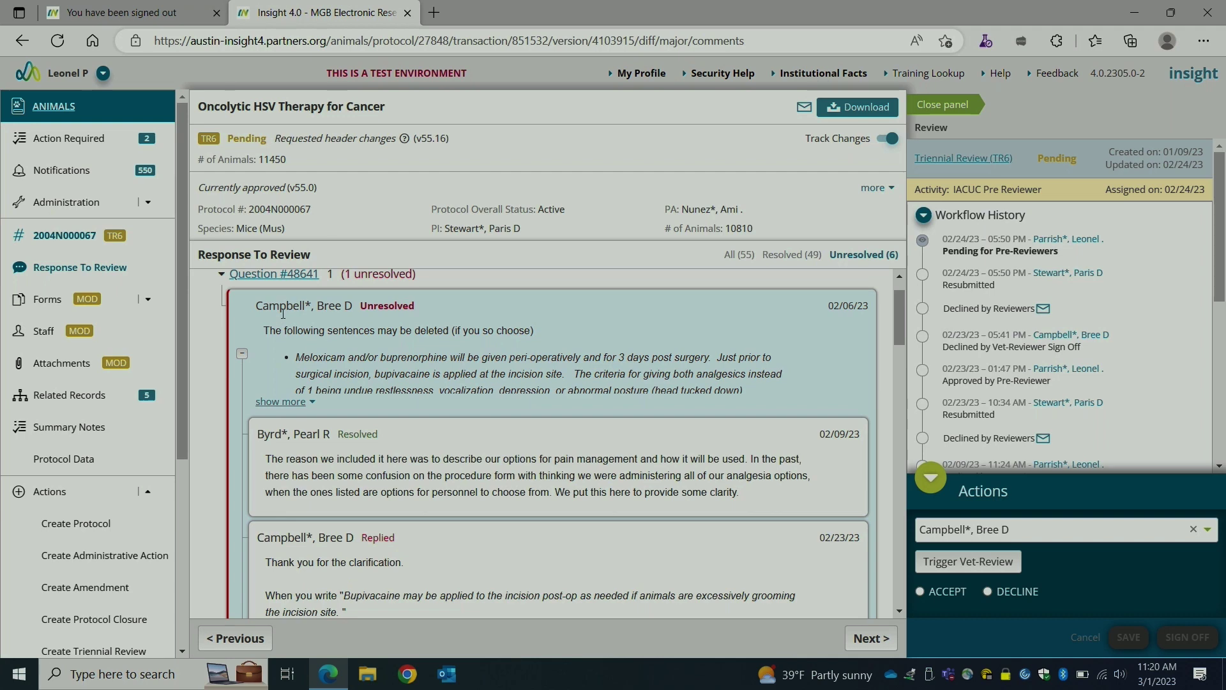
pyautogui.click(290, 276)
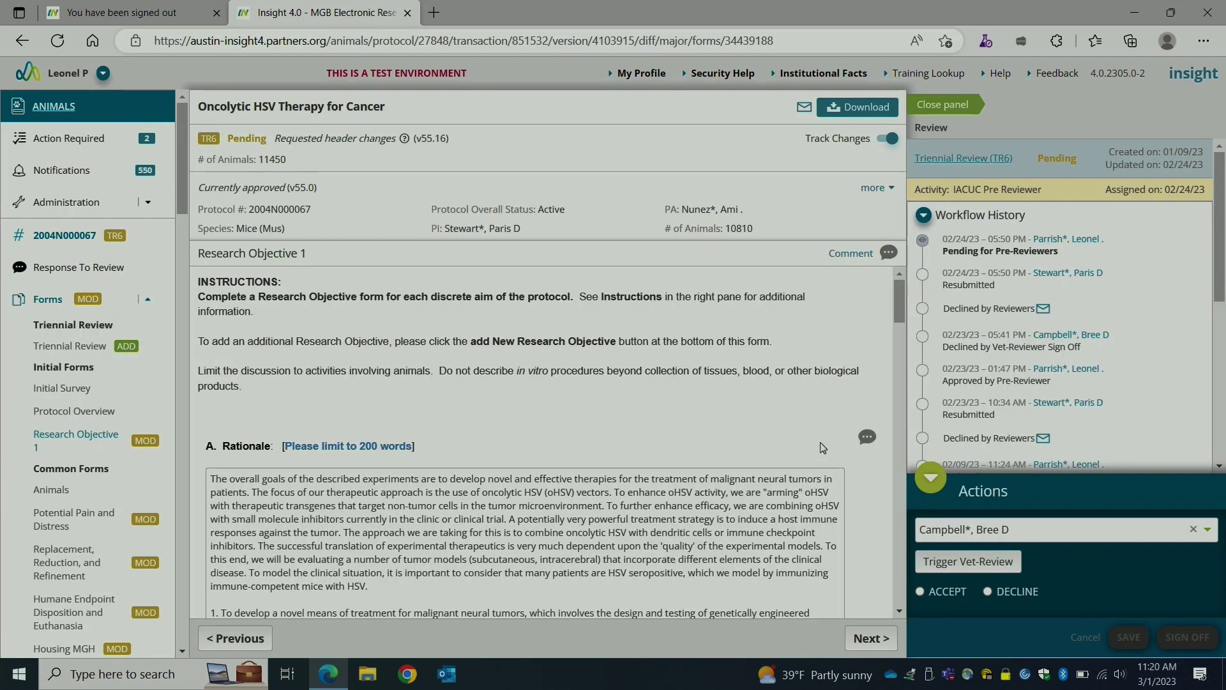
# - Examine the tracked changes in Research Objective 1 and the comment thread on the action taken should clinical signs manifest
pyautogui.scroll(-5, 823, 446)
pyautogui.scroll(-10, 823, 446)
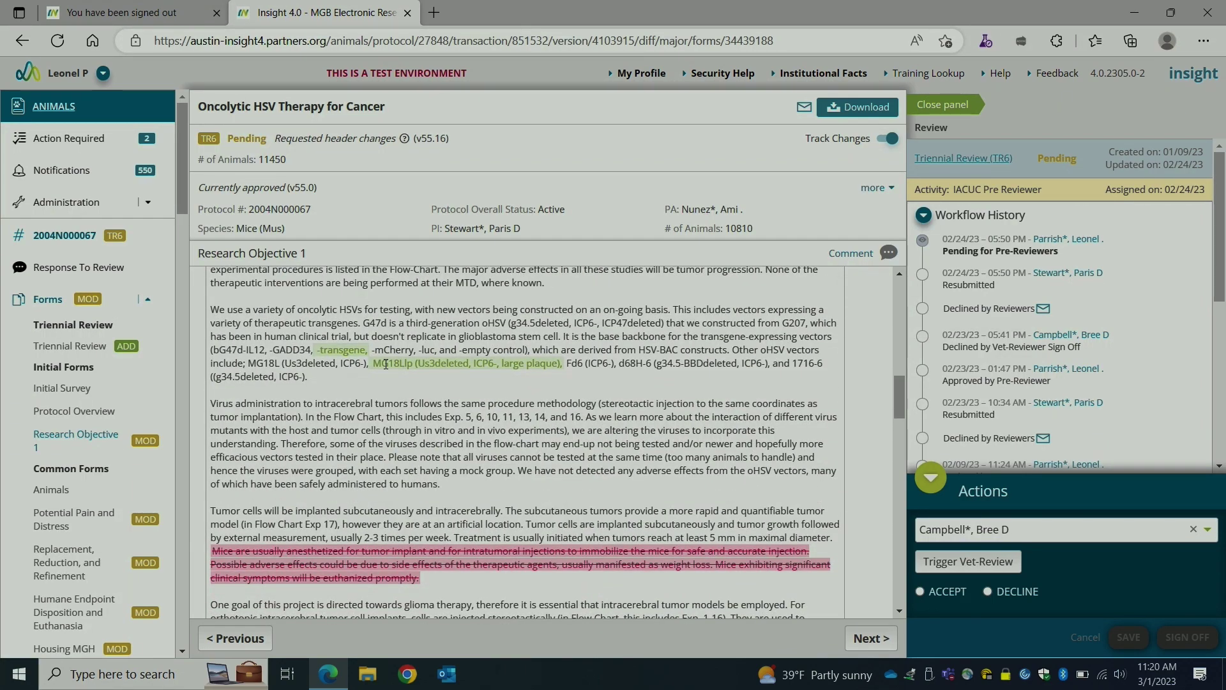
pyautogui.scroll(-10, 386, 364)
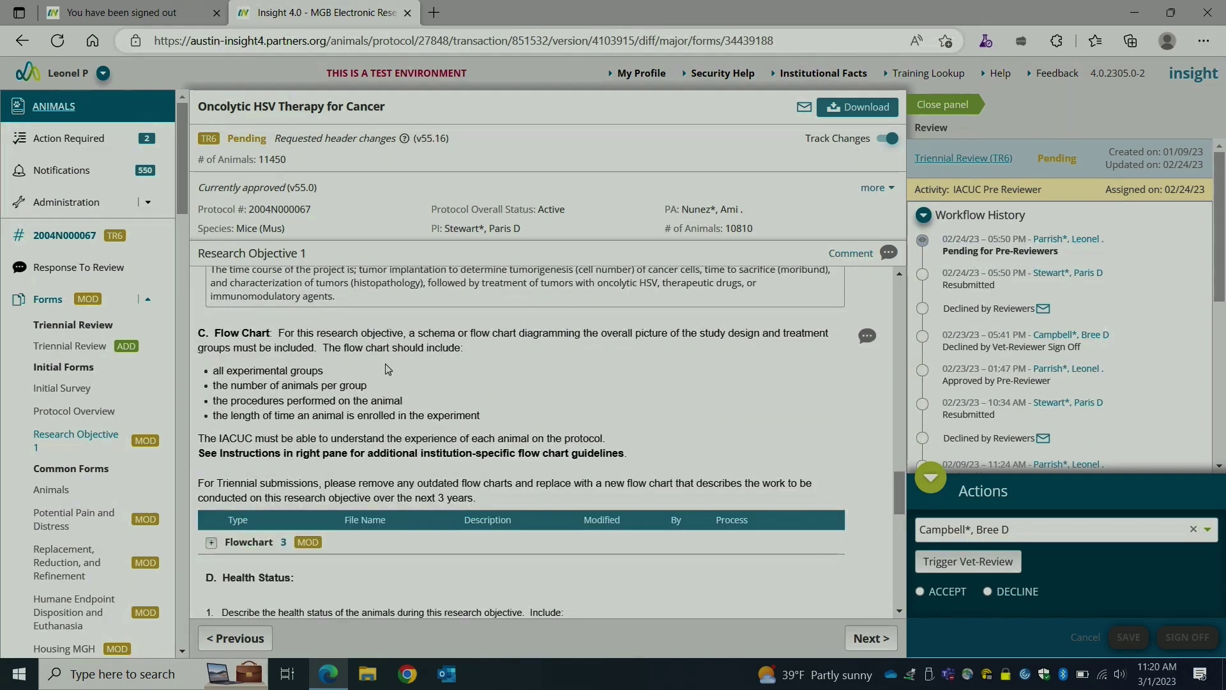
pyautogui.scroll(-10, 386, 370)
pyautogui.scroll(-3, 386, 364)
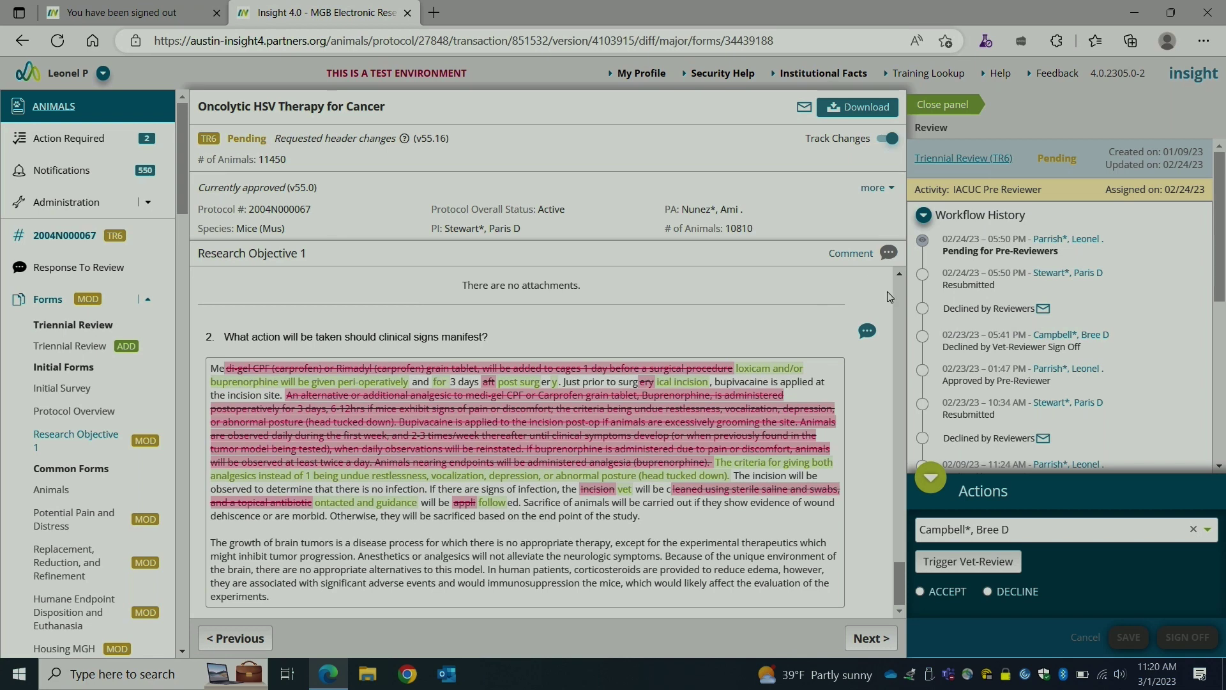
pyautogui.click(867, 333)
pyautogui.scroll(-3, 800, 378)
pyautogui.scroll(-8, 803, 383)
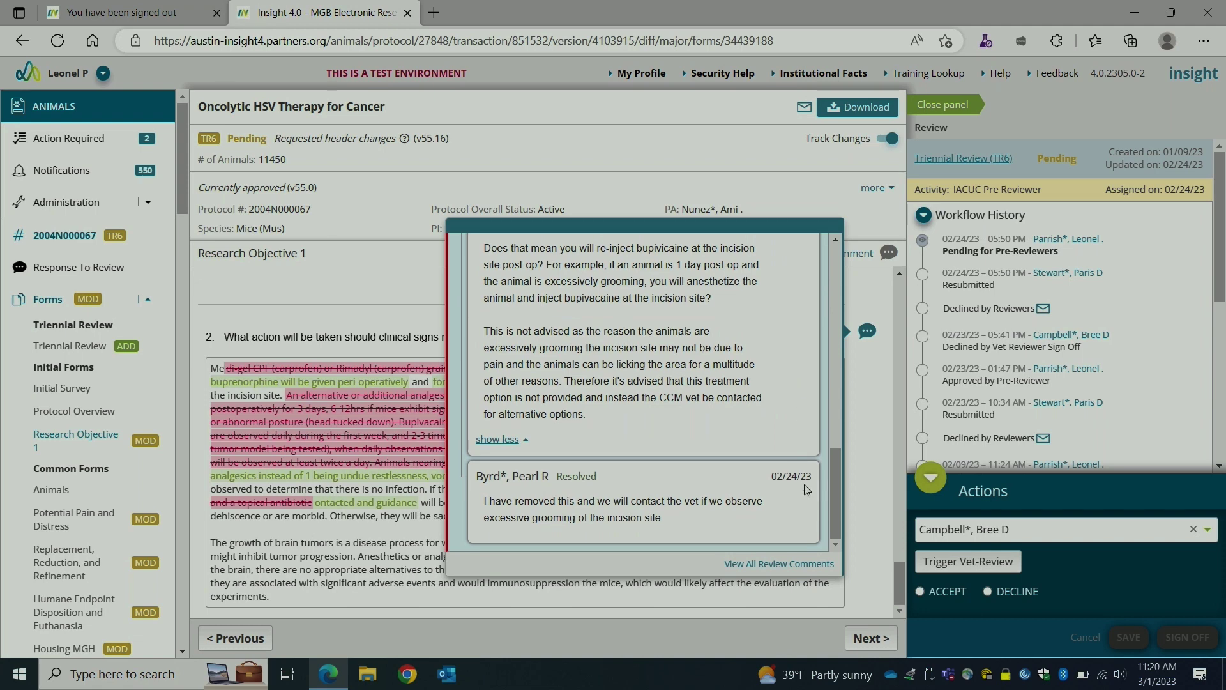
pyautogui.click(866, 513)
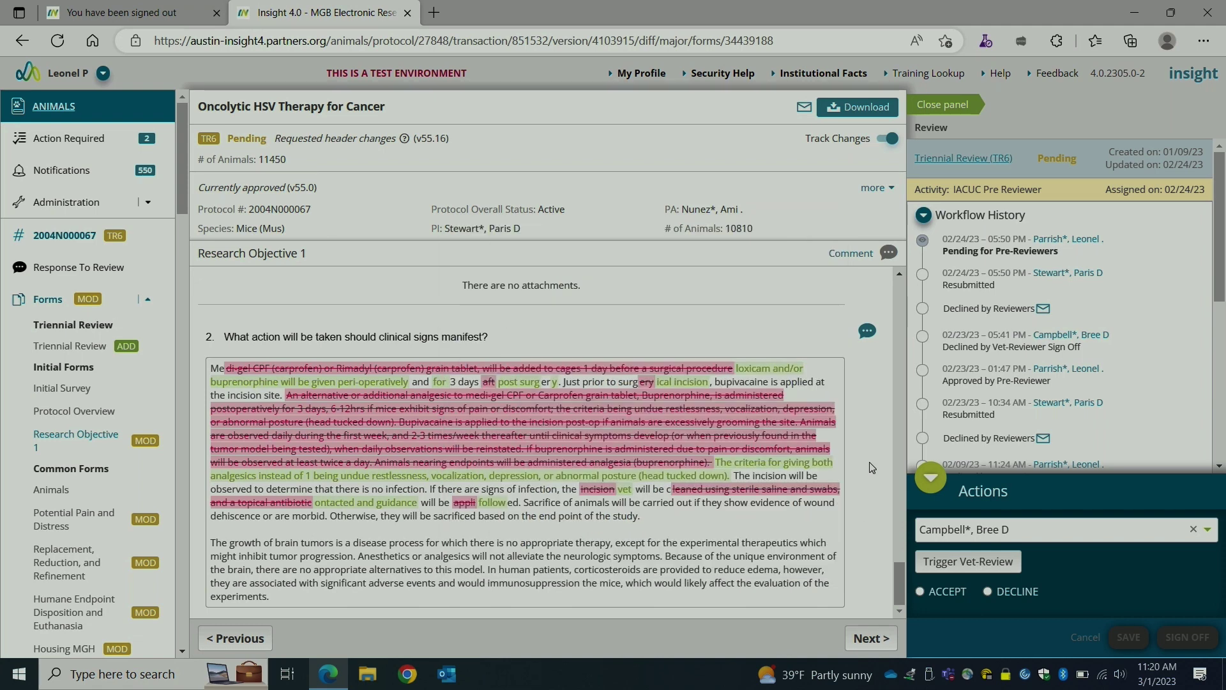
# - Accept the triennial review TR6 as IACUC Pre Reviewer and sign off
pyautogui.click(924, 593)
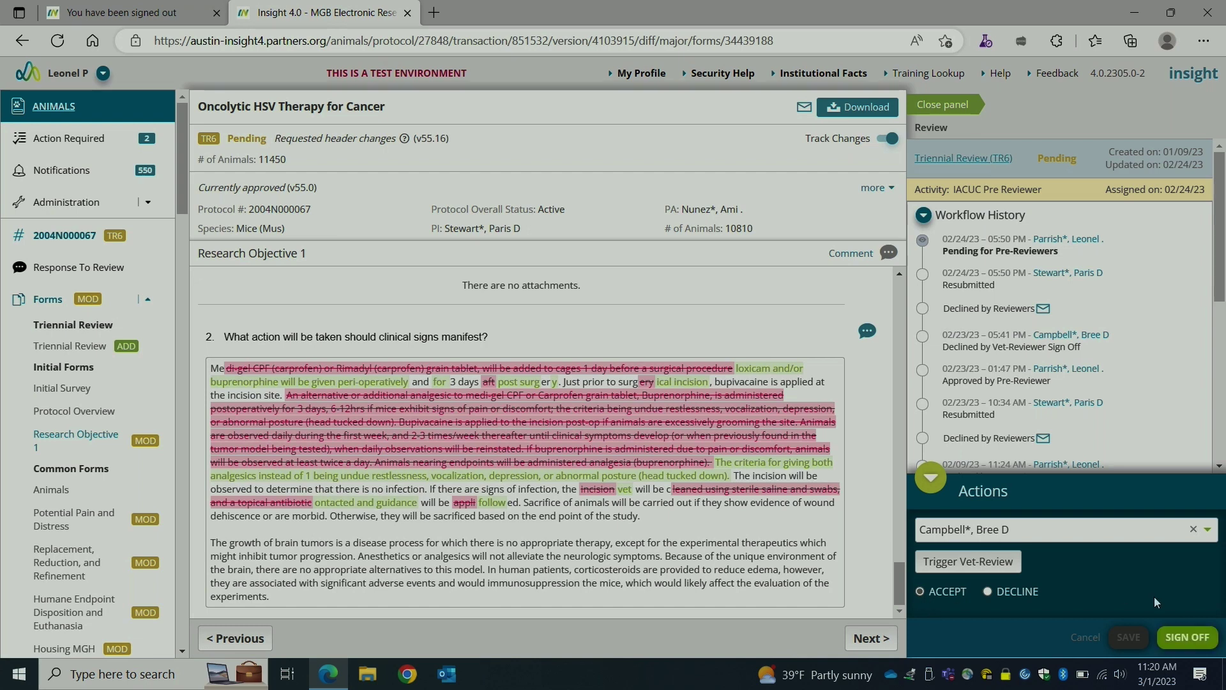
pyautogui.click(1180, 640)
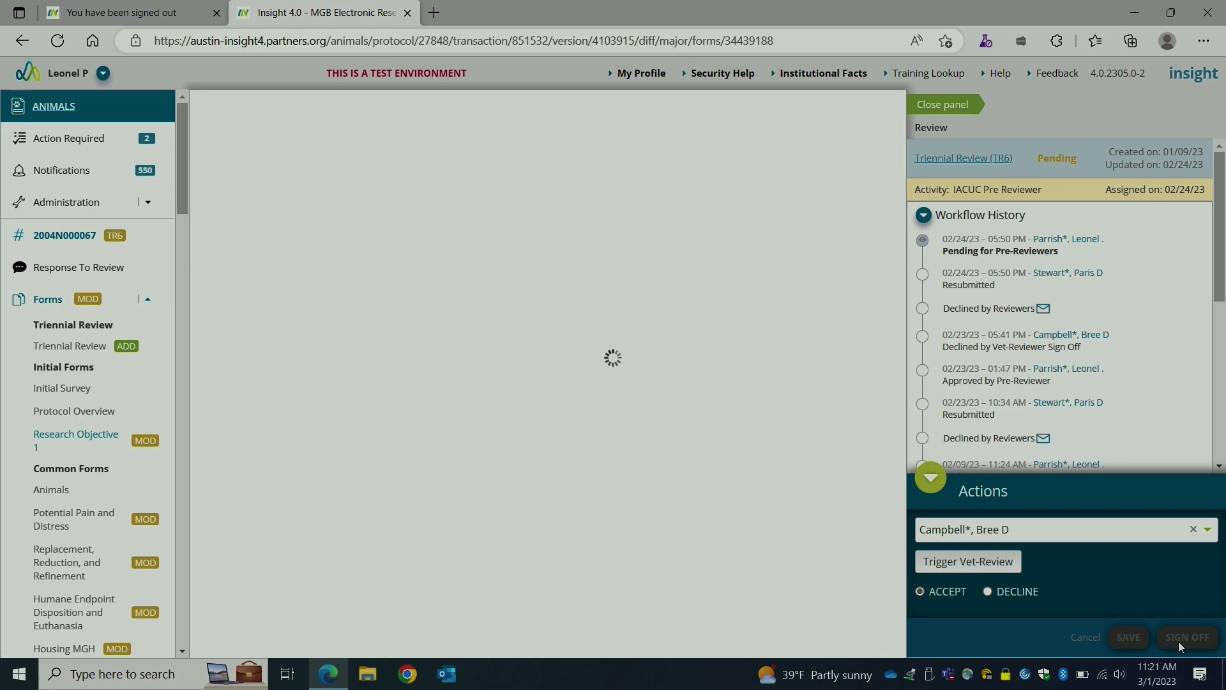